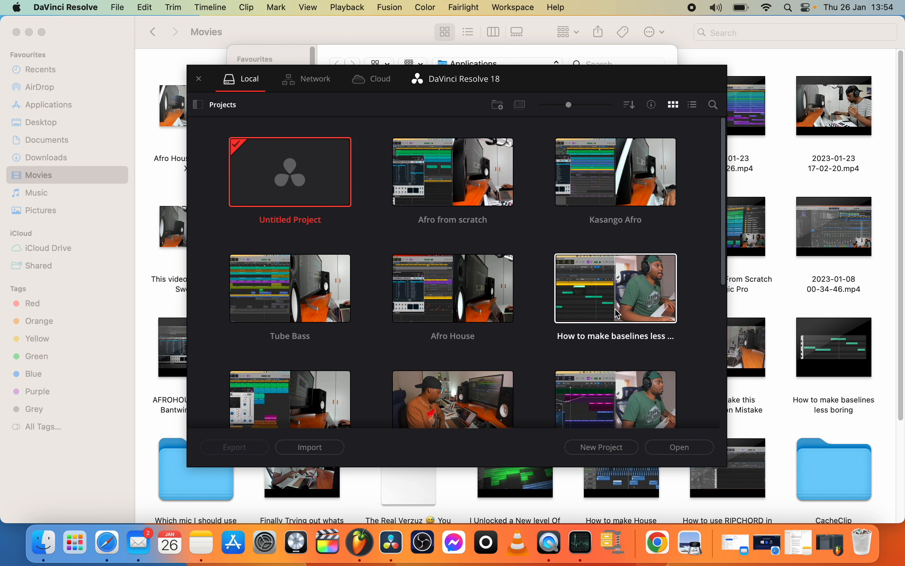
# Look through the local projects and open Untitled Project.
pyautogui.scroll(-5, 307, 311)
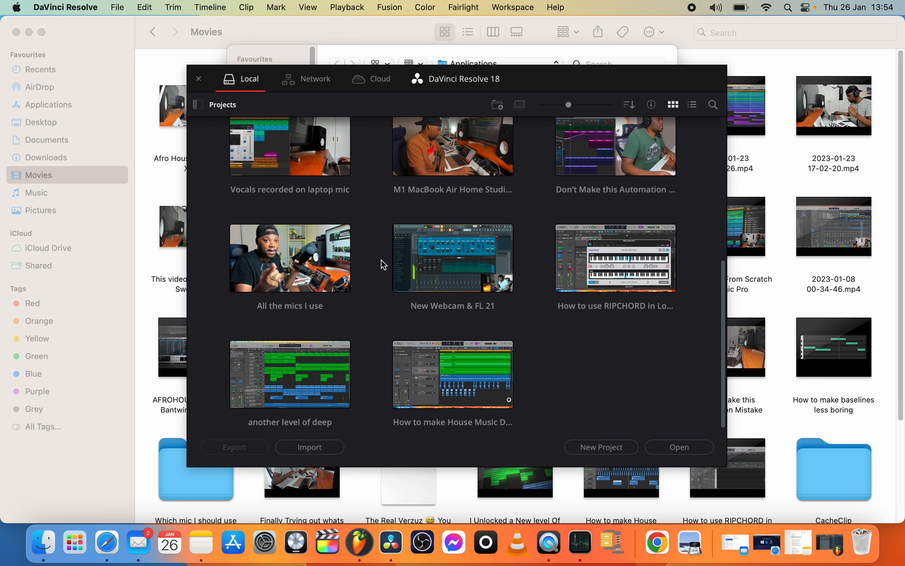
pyautogui.scroll(5, 419, 265)
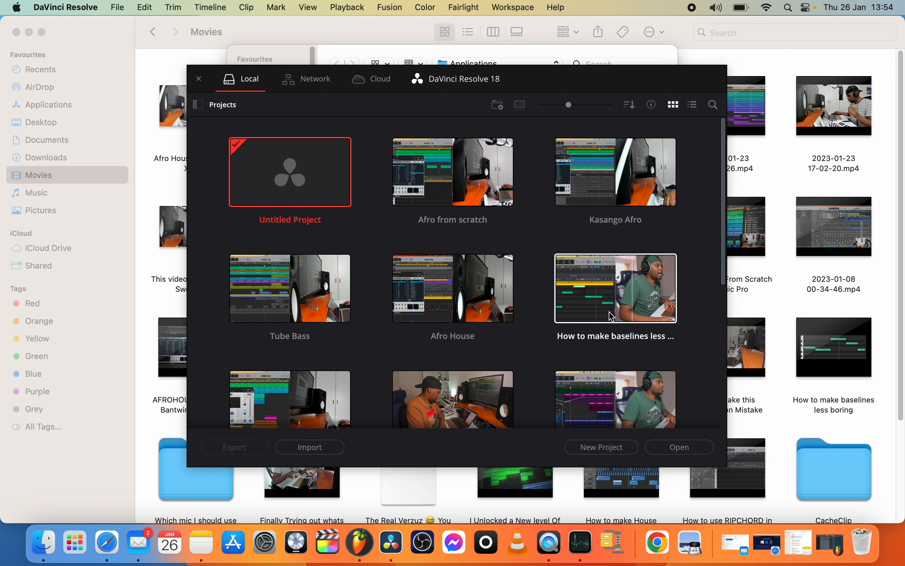
pyautogui.scroll(-5, 374, 284)
pyautogui.scroll(5, 378, 266)
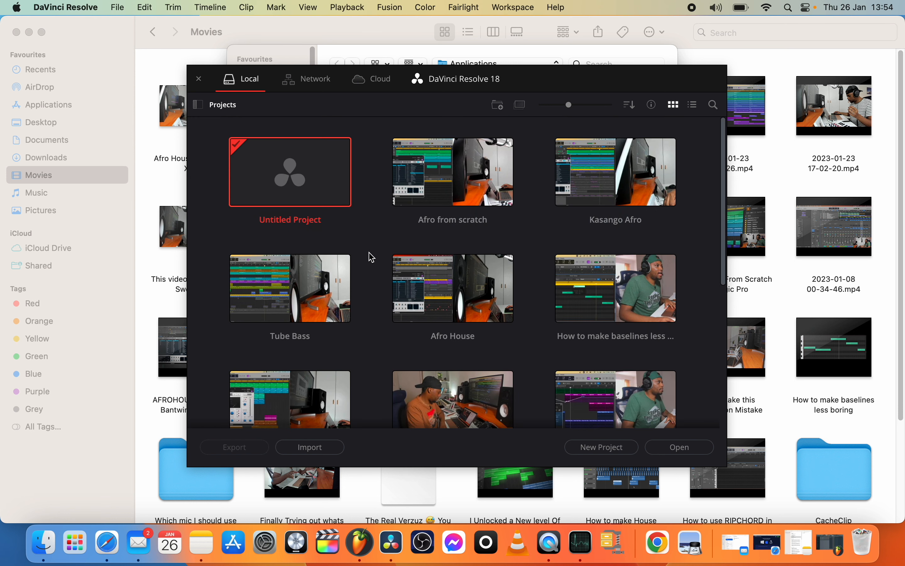
pyautogui.click(314, 173)
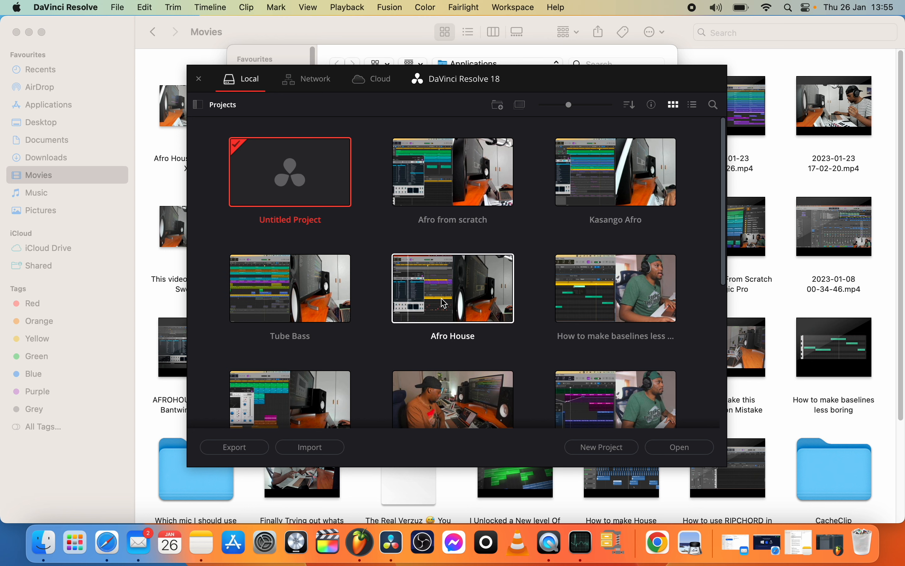
pyautogui.click(679, 449)
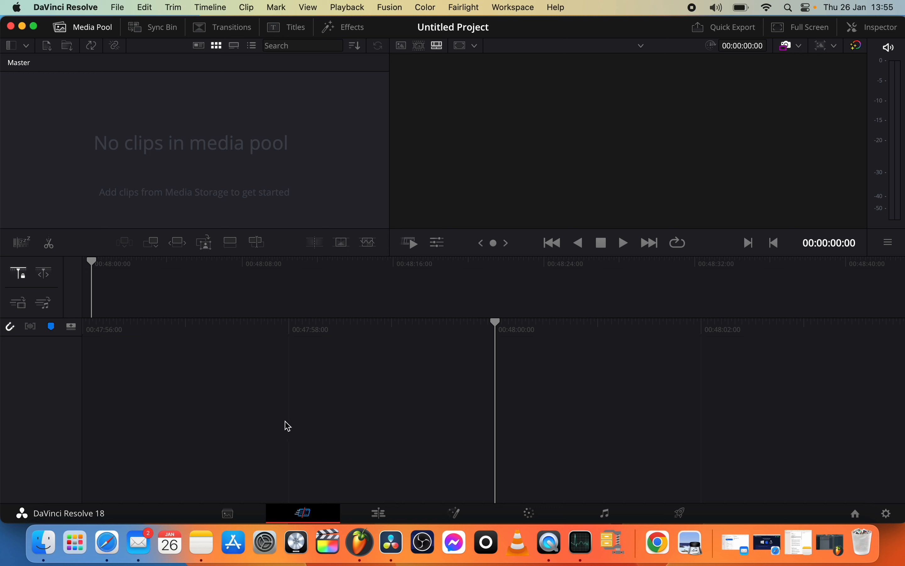
pyautogui.click(44, 547)
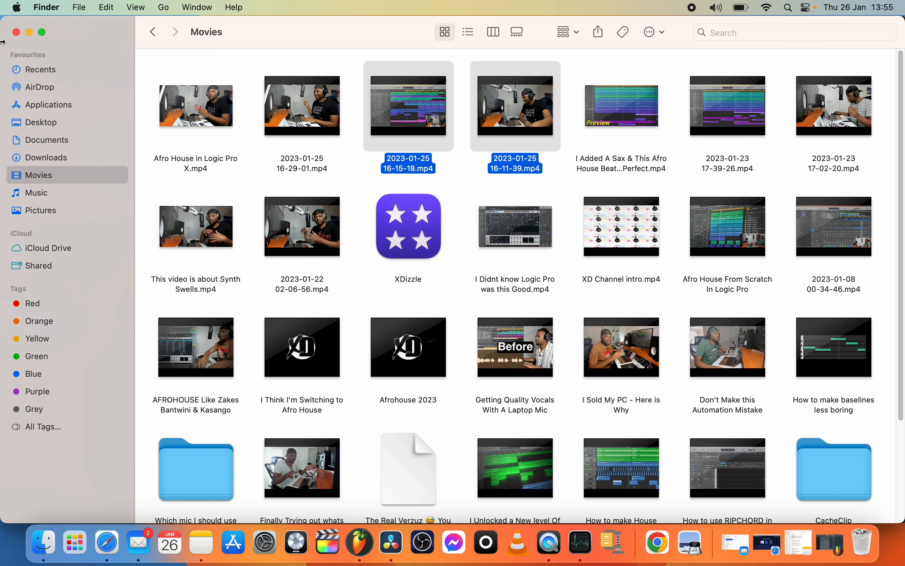
pyautogui.moveTo(1, 41); pyautogui.dragTo(236, 54)
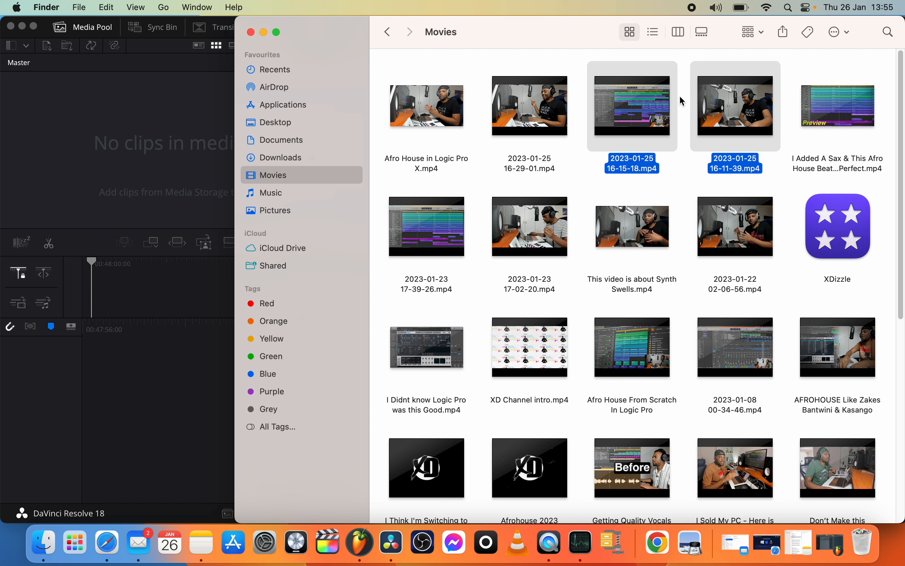
pyautogui.moveTo(702, 126); pyautogui.dragTo(166, 153)
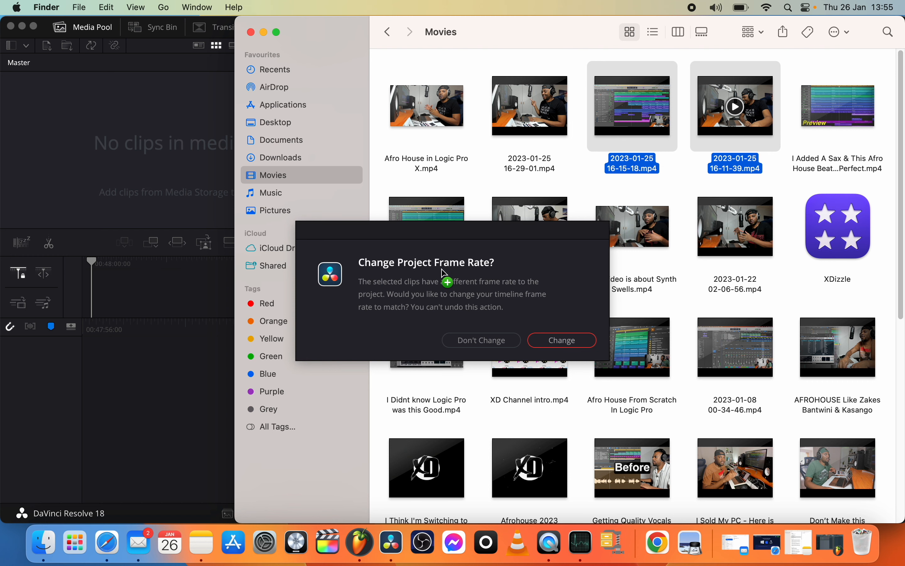
pyautogui.click(550, 340)
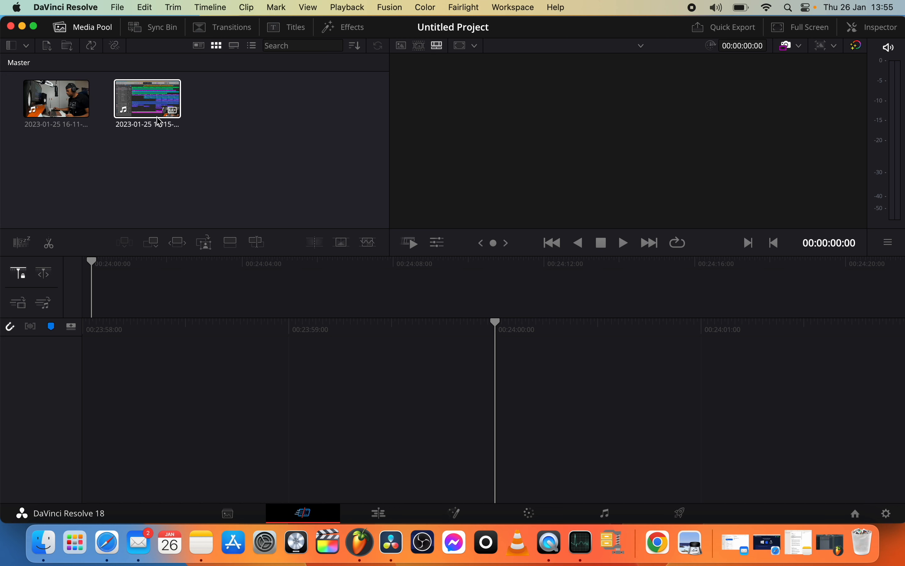
pyautogui.moveTo(174, 161); pyautogui.dragTo(41, 78)
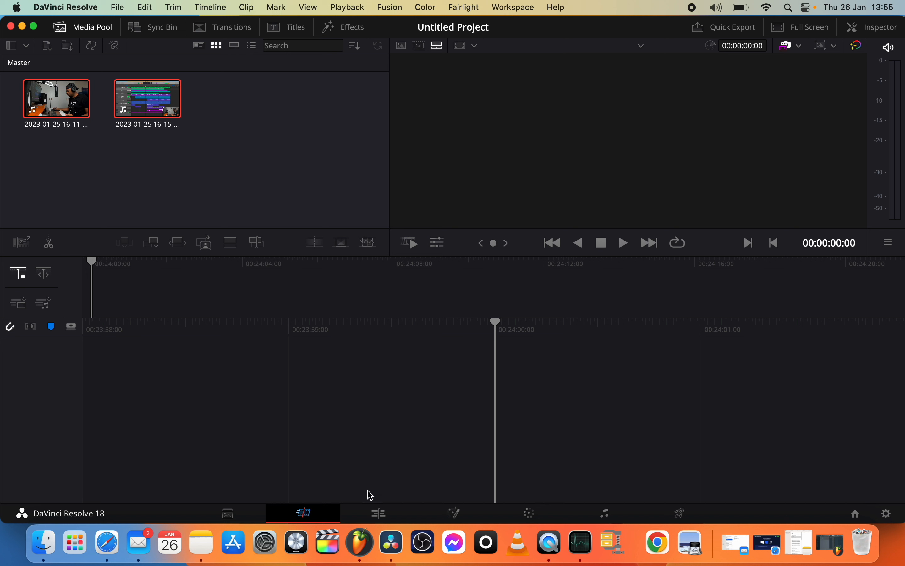
# Switch to the Edit page and clear the clip selection in the media pool.
pyautogui.click(379, 513)
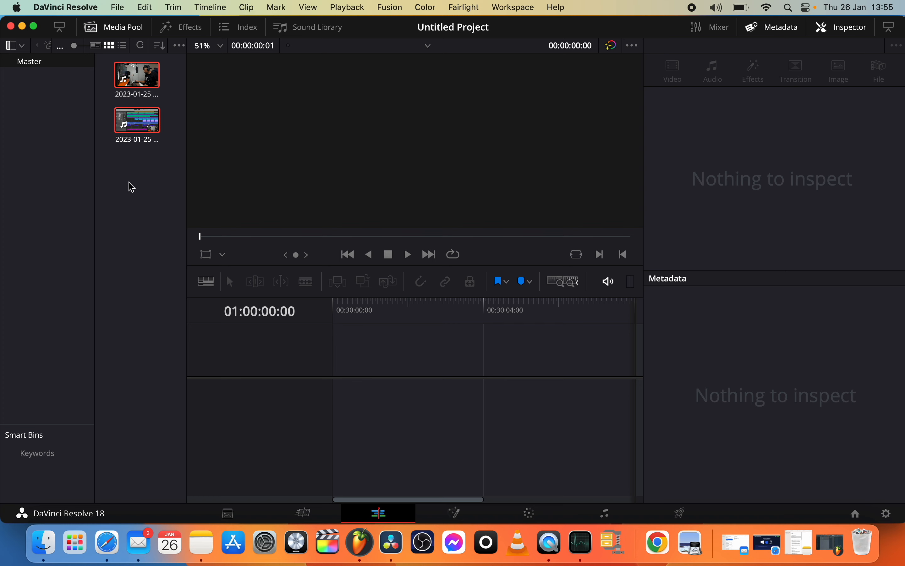
pyautogui.click(134, 175)
pyautogui.click(130, 71)
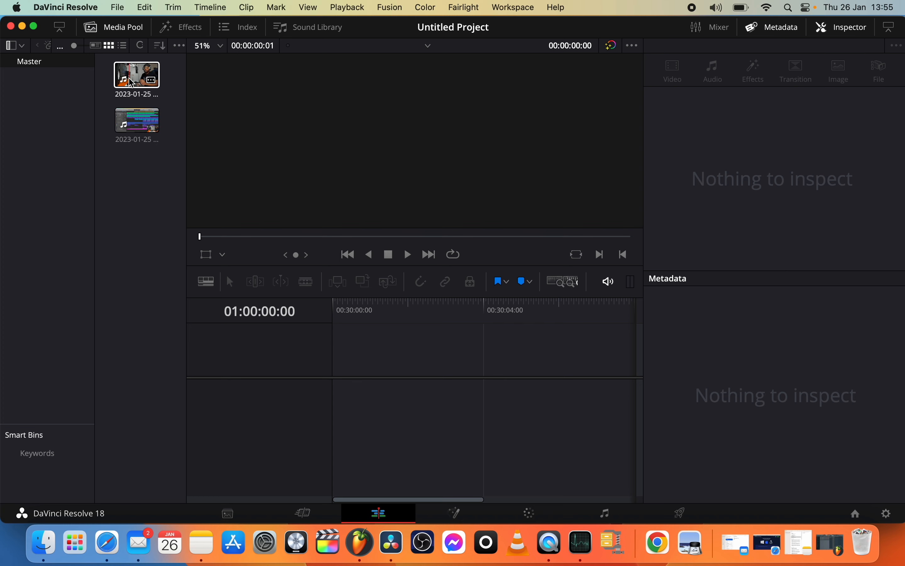
pyautogui.moveTo(130, 71); pyautogui.dragTo(141, 176)
# Start a new empty timeline in the media pool that uses its own settings instead of the project settings.
pyautogui.rightClick(135, 193)
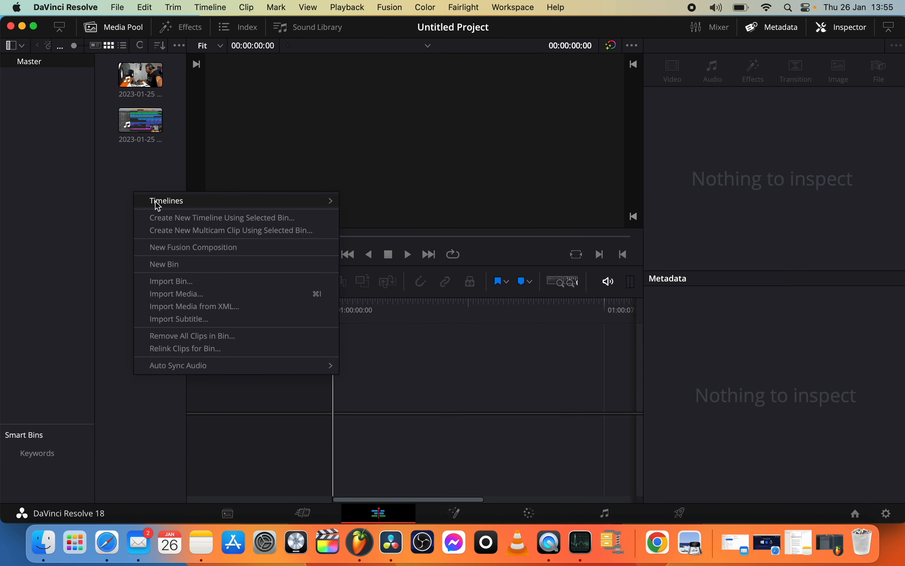
pyautogui.moveTo(171, 206)
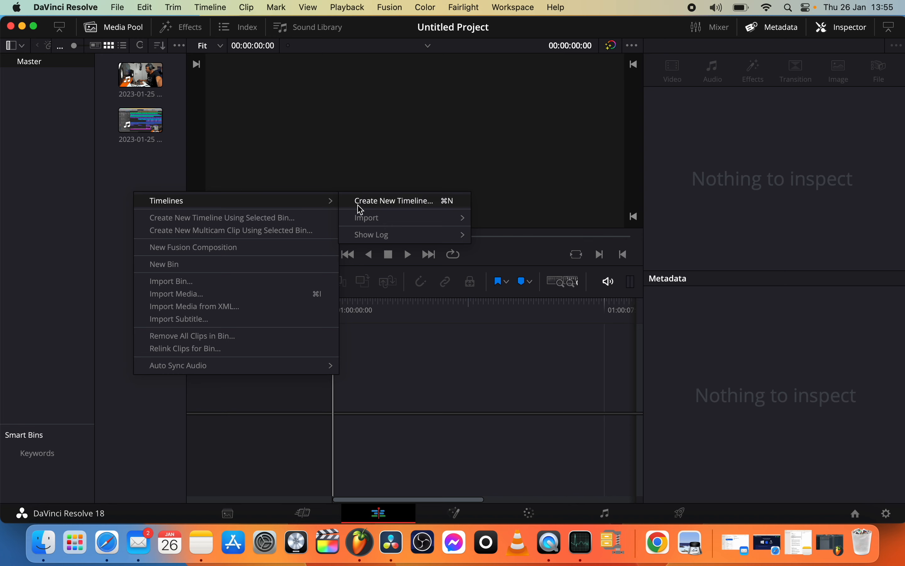
pyautogui.click(369, 203)
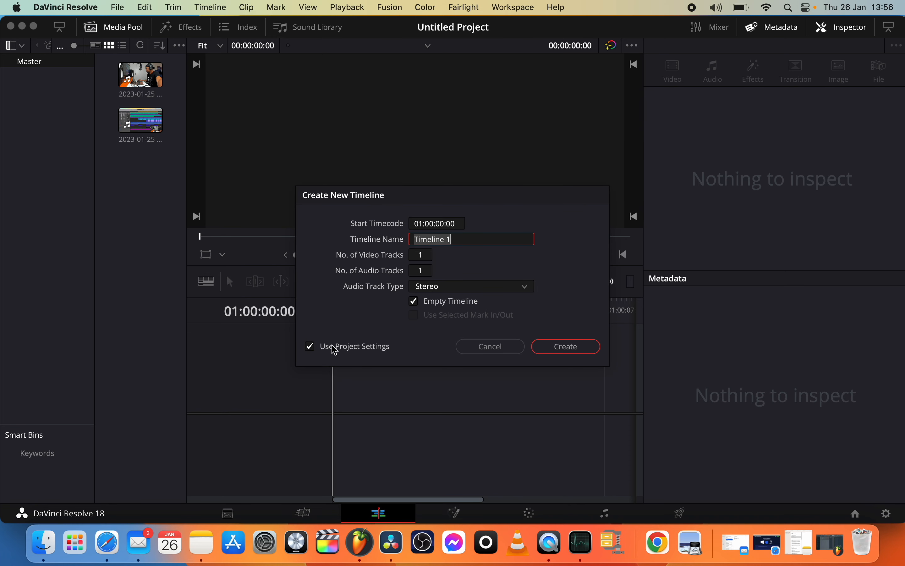
pyautogui.click(311, 347)
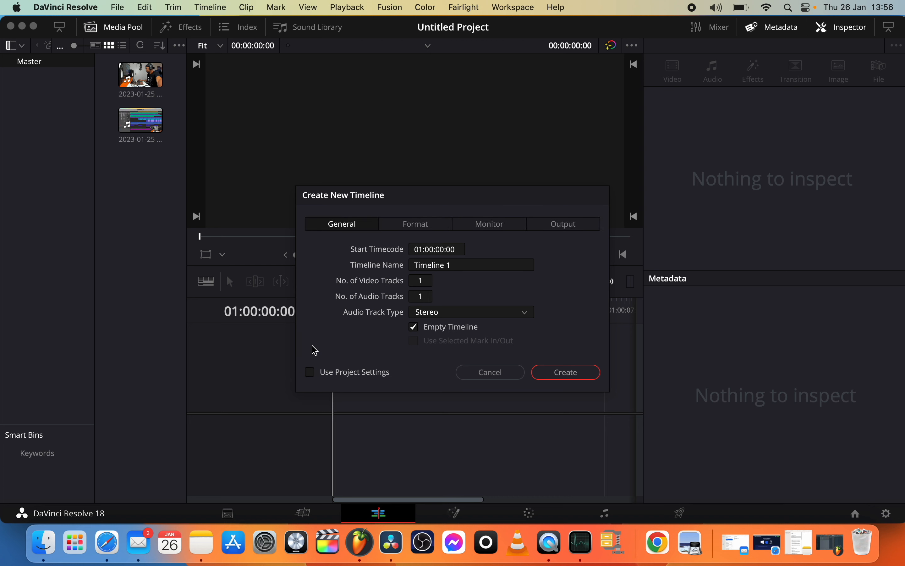
# Set the new timeline's resolution to 1920 x 1080 HD, keep 60 frames per second, and create the timeline.
pyautogui.click(407, 222)
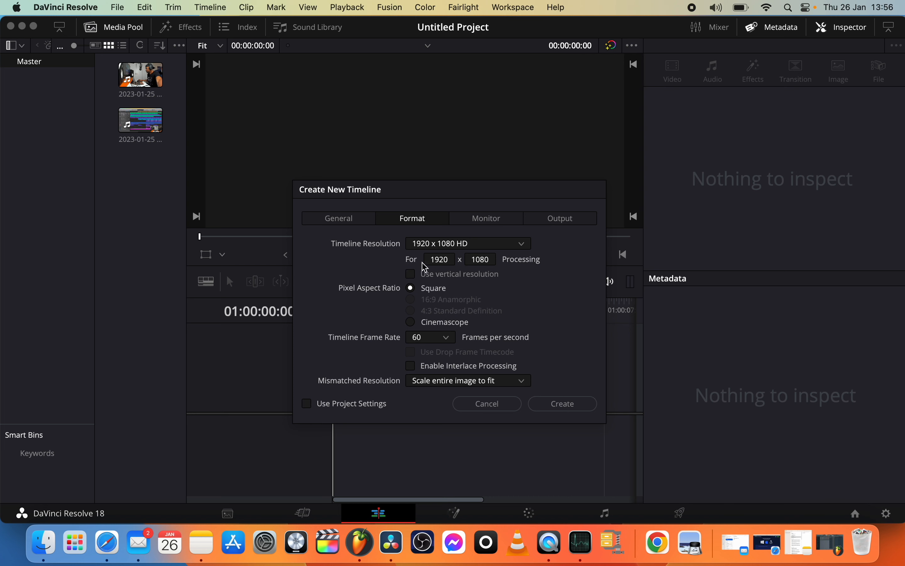
pyautogui.click(457, 247)
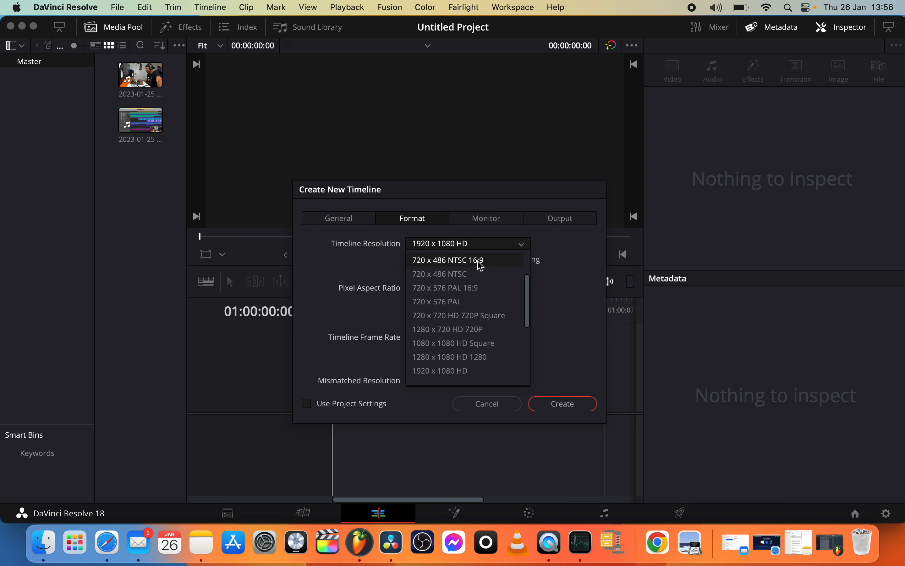
pyautogui.scroll(-3, 507, 299)
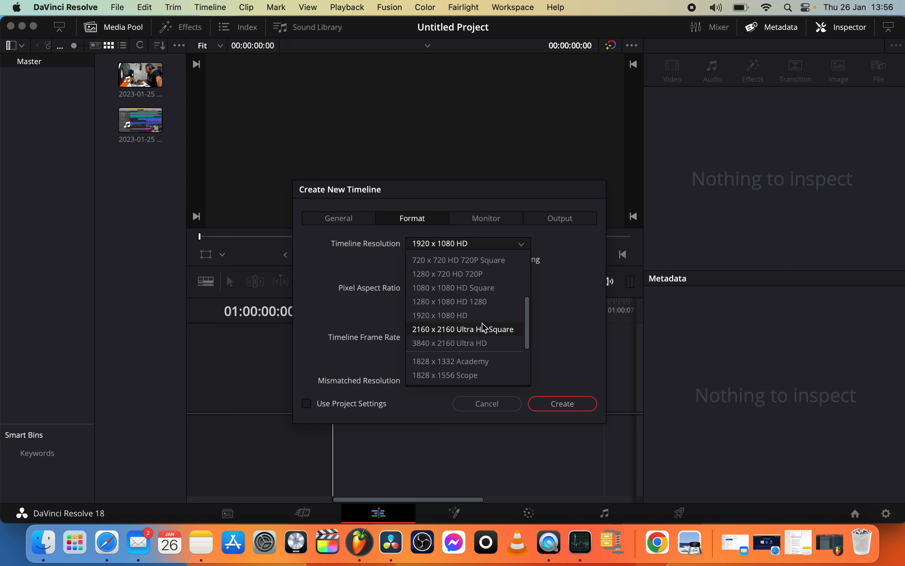
pyautogui.click(460, 318)
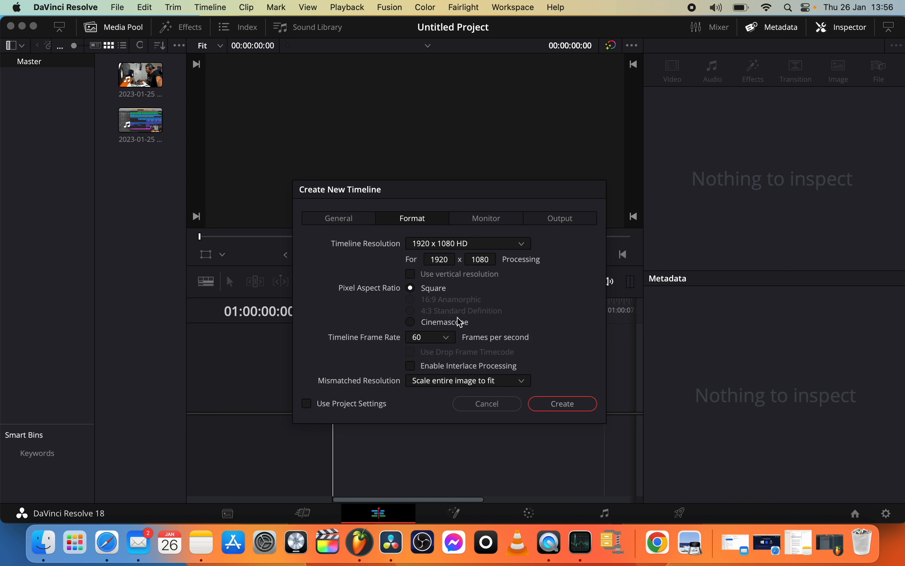
pyautogui.click(449, 339)
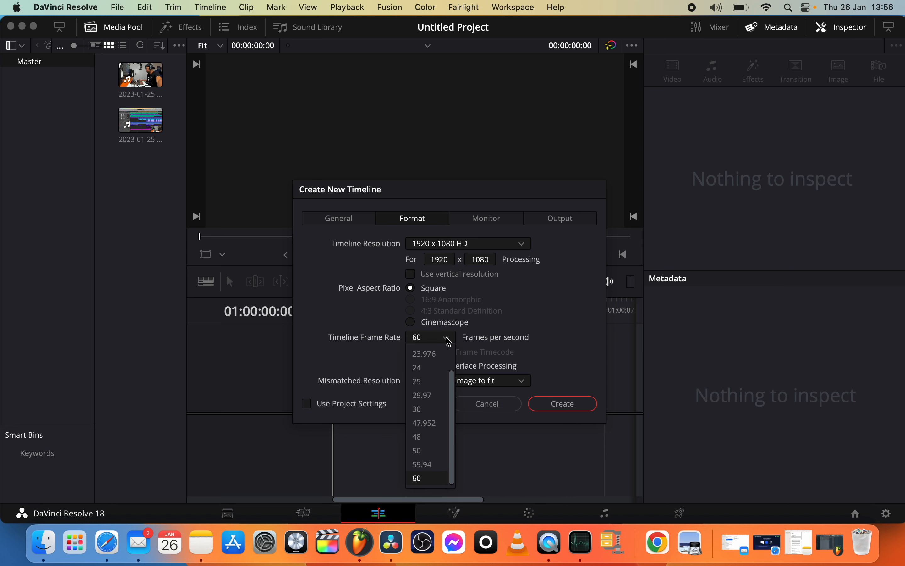
pyautogui.click(569, 309)
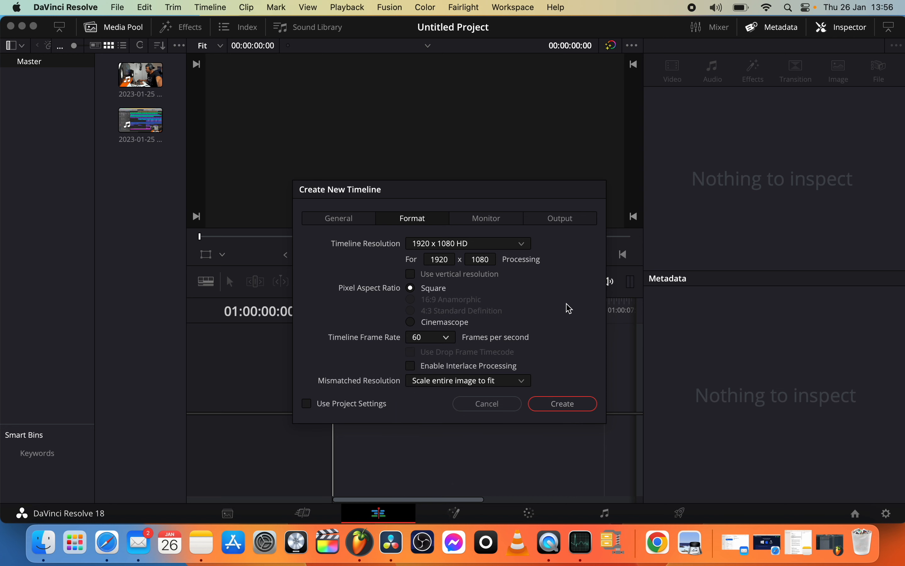
pyautogui.click(559, 409)
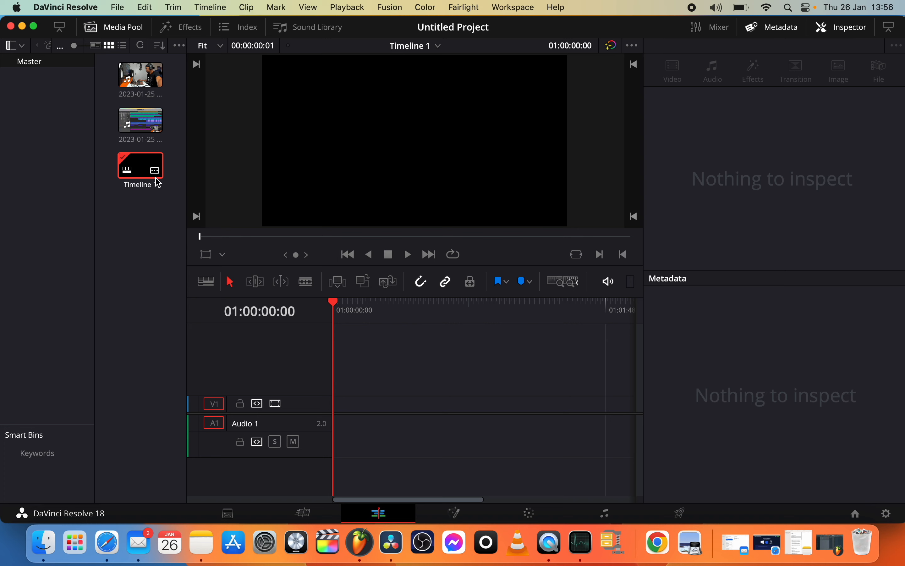
# Rename the new timeline in the media pool as YT Video.
pyautogui.click(149, 185)
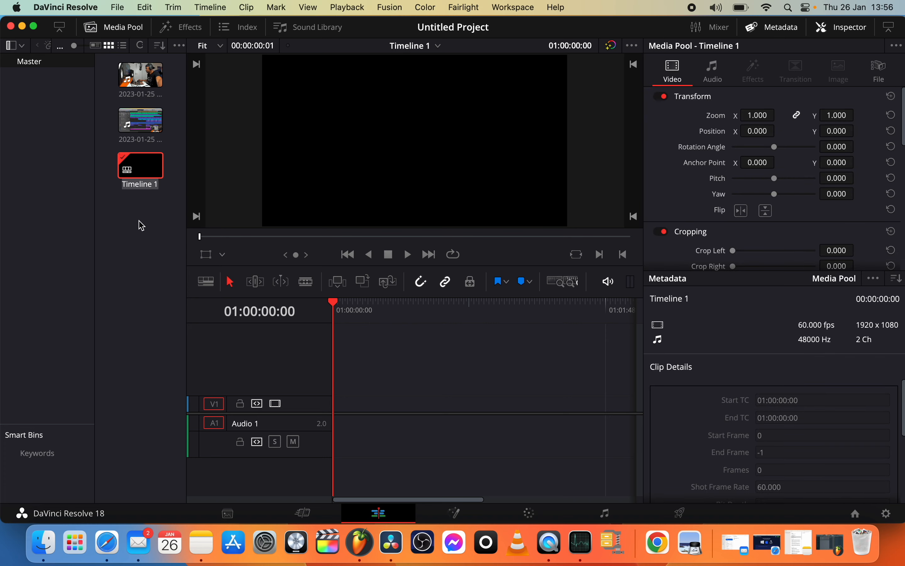
pyautogui.write('Y')
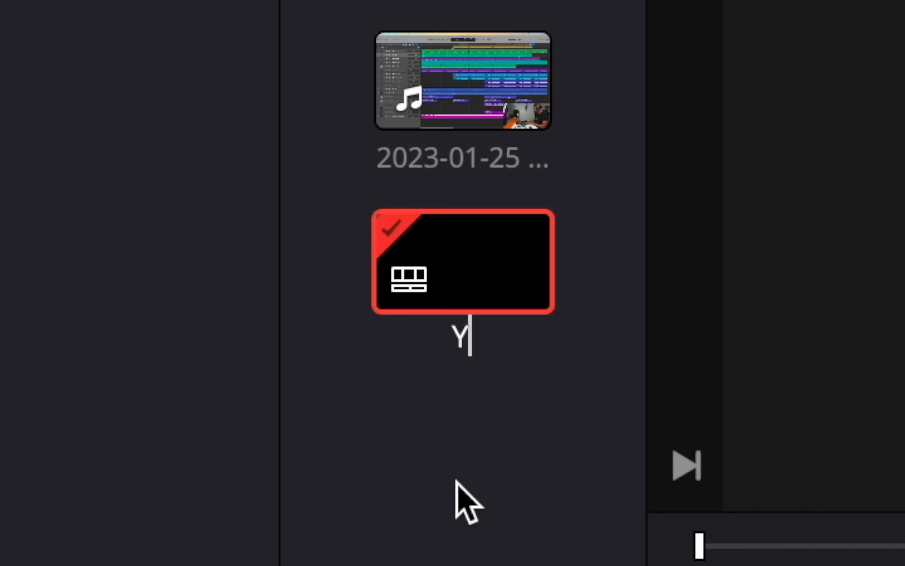
pyautogui.write('T Video')
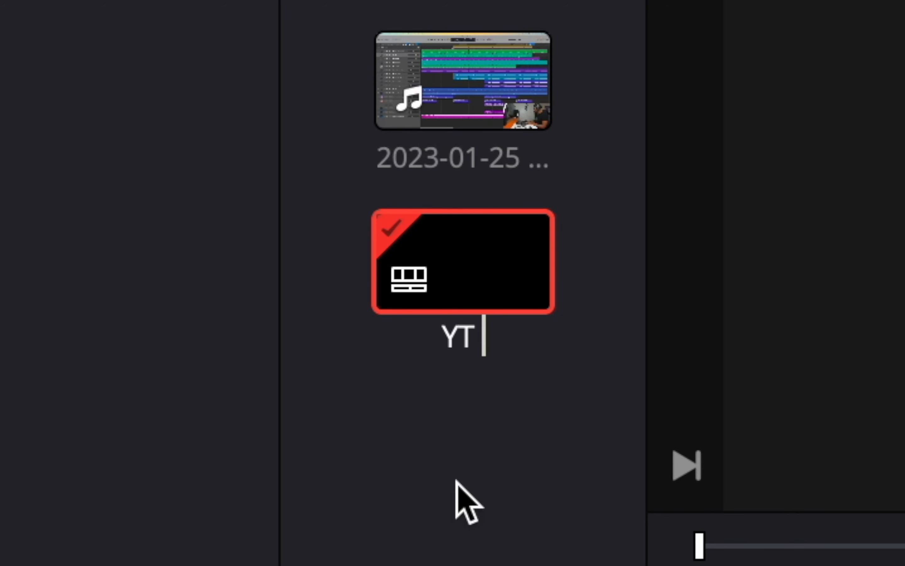
pyautogui.press('Return')
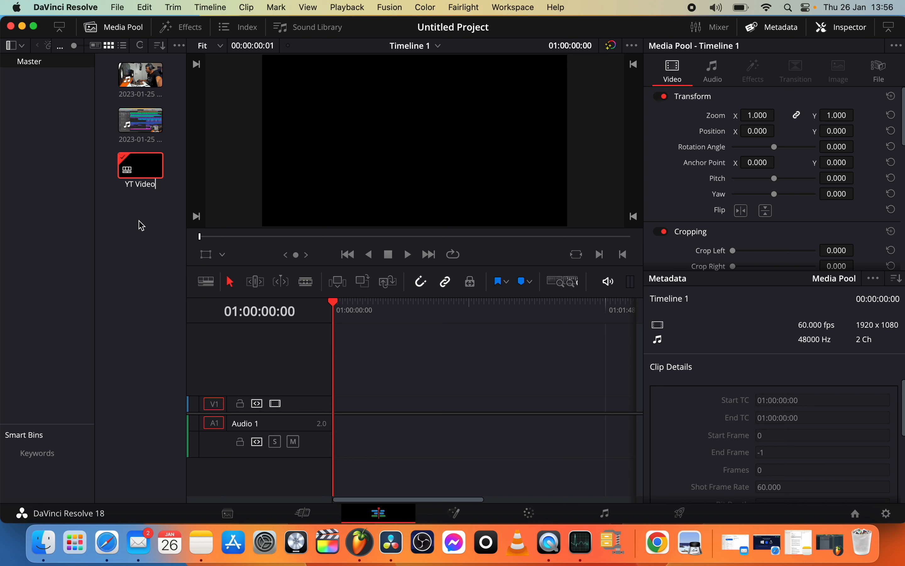
pyautogui.press('Return')
pyautogui.click(142, 230)
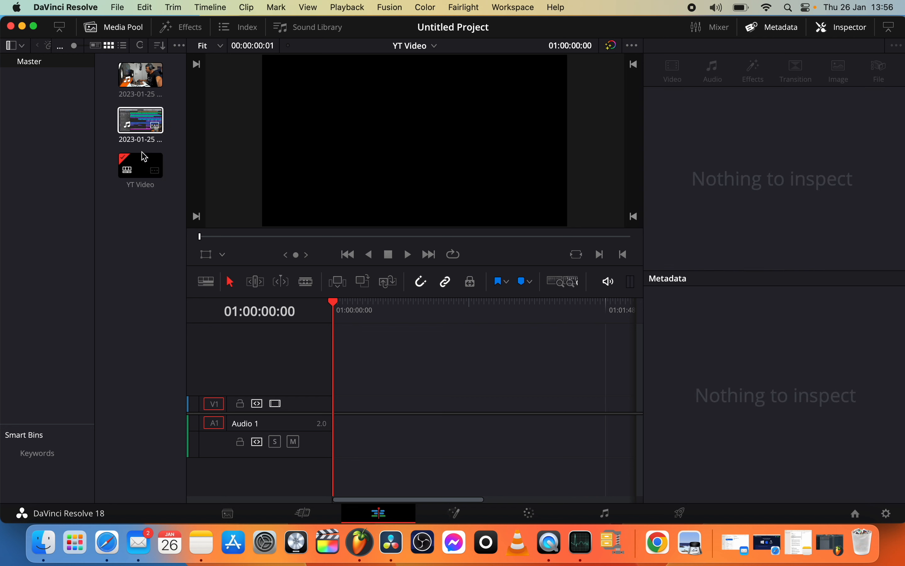
pyautogui.click(142, 165)
pyautogui.click(139, 263)
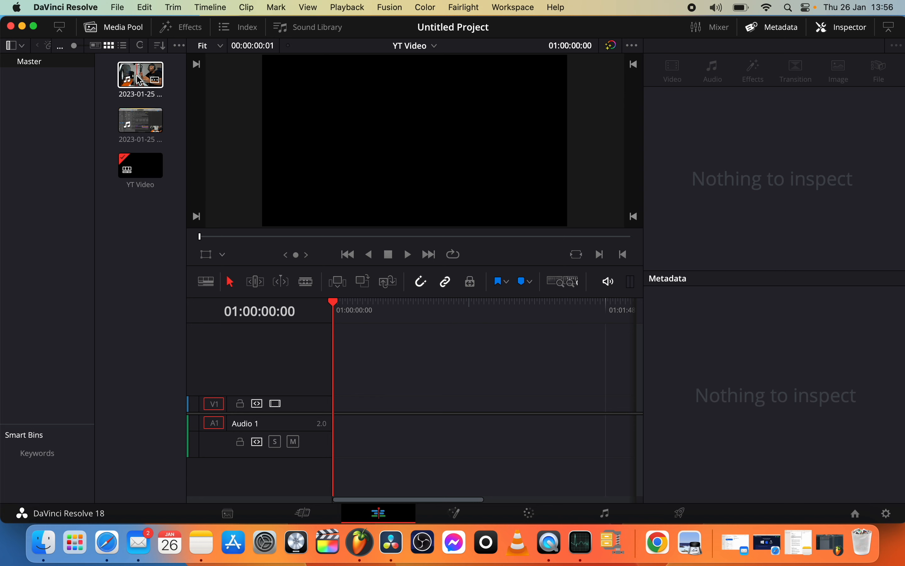
pyautogui.moveTo(139, 80); pyautogui.dragTo(343, 409)
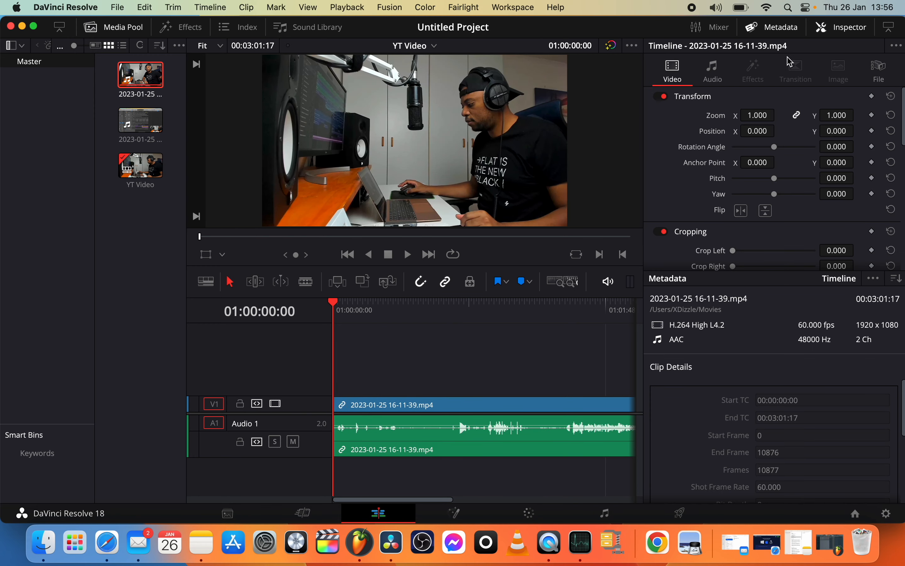
pyautogui.click(846, 32)
pyautogui.click(785, 31)
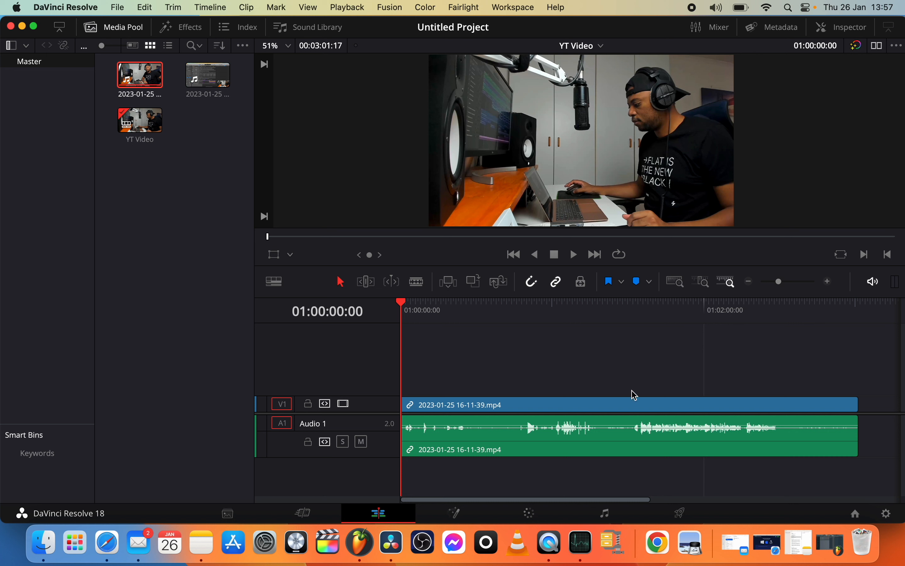
# Trim the clip's beginning up to 01:01:35:02 and shift the remainder to the start of the timeline.
pyautogui.click(642, 365)
pyautogui.click(643, 317)
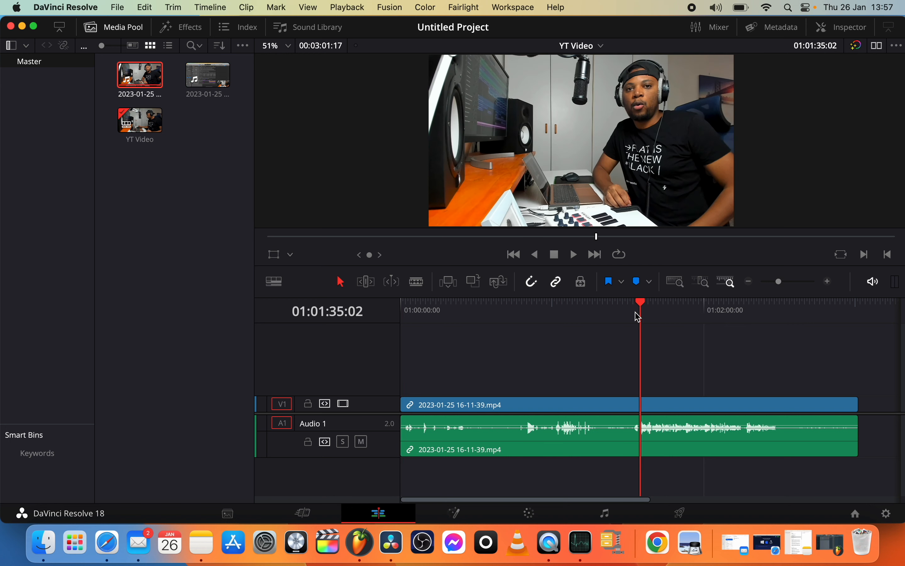
pyautogui.moveTo(407, 404); pyautogui.dragTo(453, 408)
pyautogui.click(402, 358)
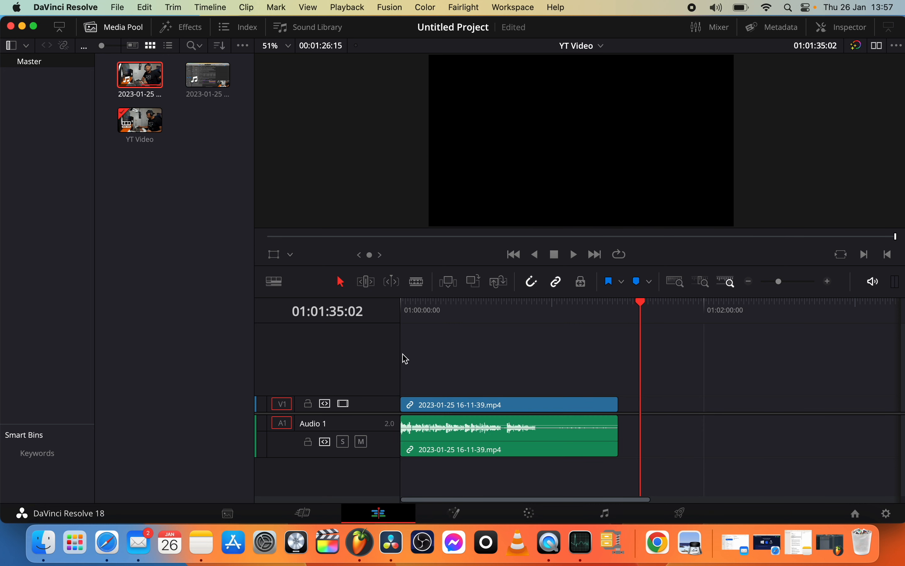
# Play the trimmed clip briefly from the start of the timeline to check its opening.
pyautogui.click(403, 310)
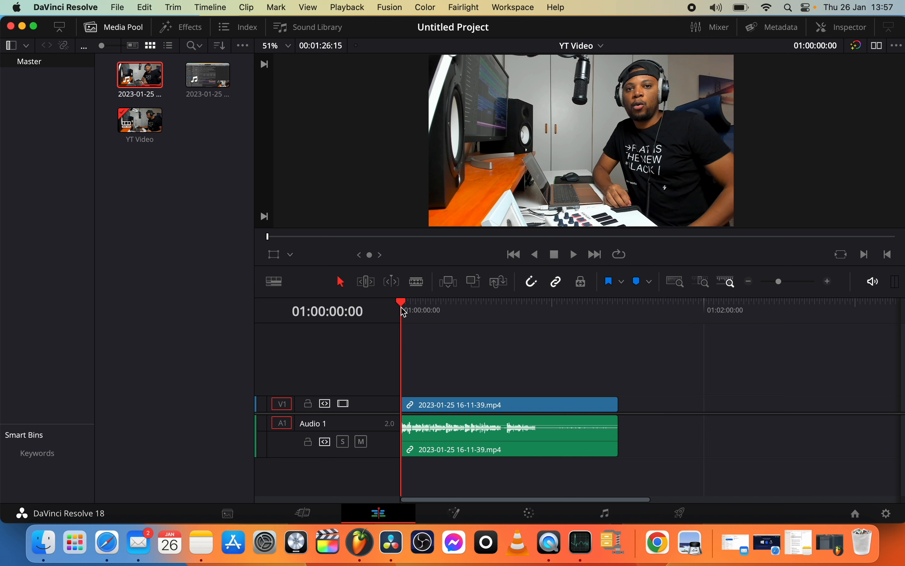
pyautogui.press('space')
pyautogui.press('space')
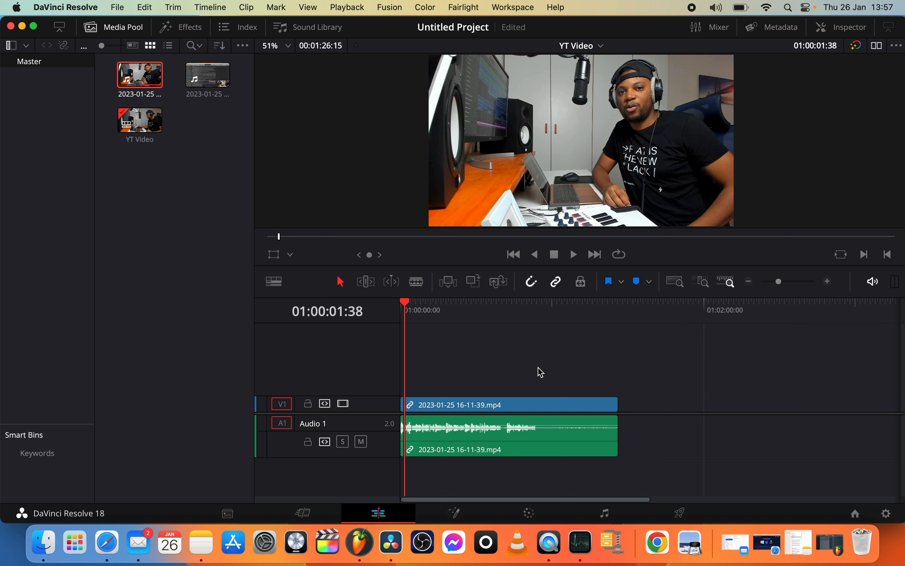
pyautogui.click(829, 281)
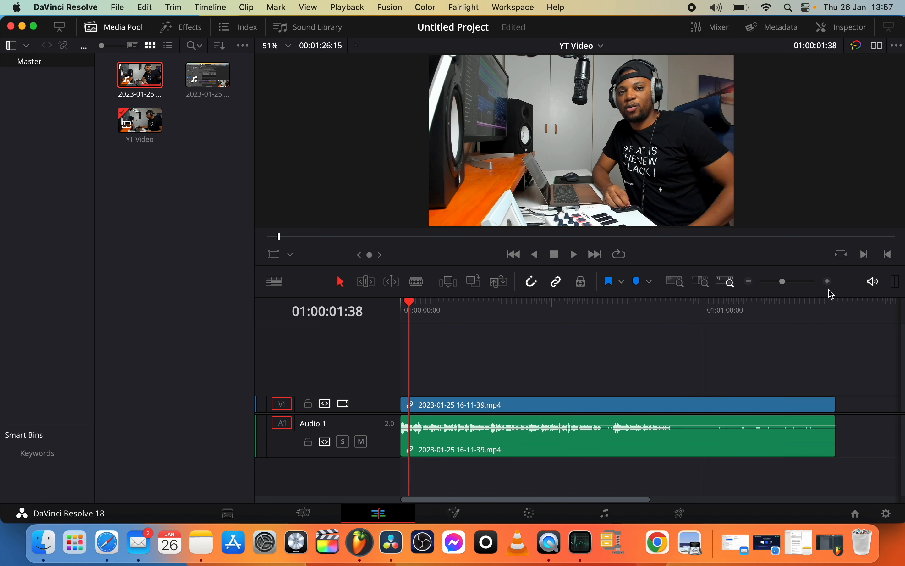
pyautogui.click(829, 281)
pyautogui.hscroll(5, 587, 399)
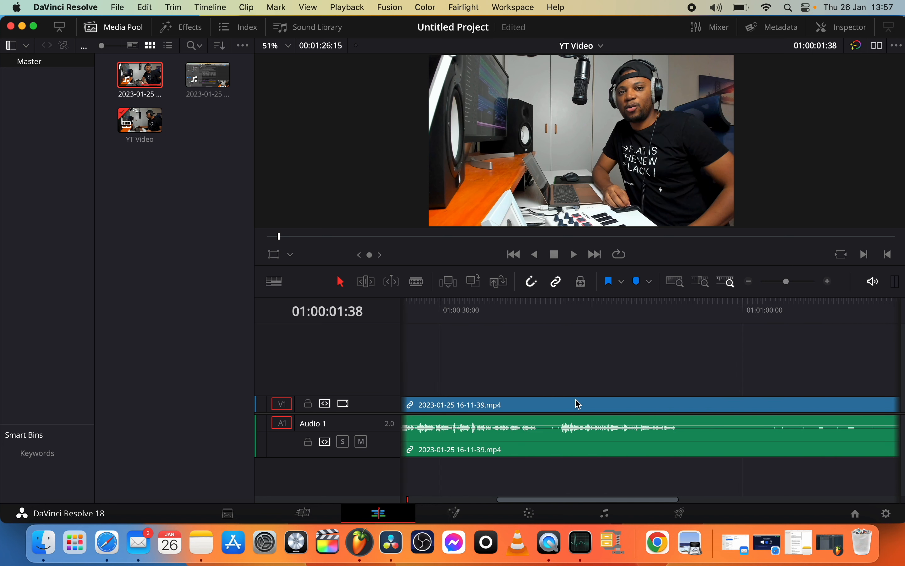
pyautogui.hscroll(3, 569, 403)
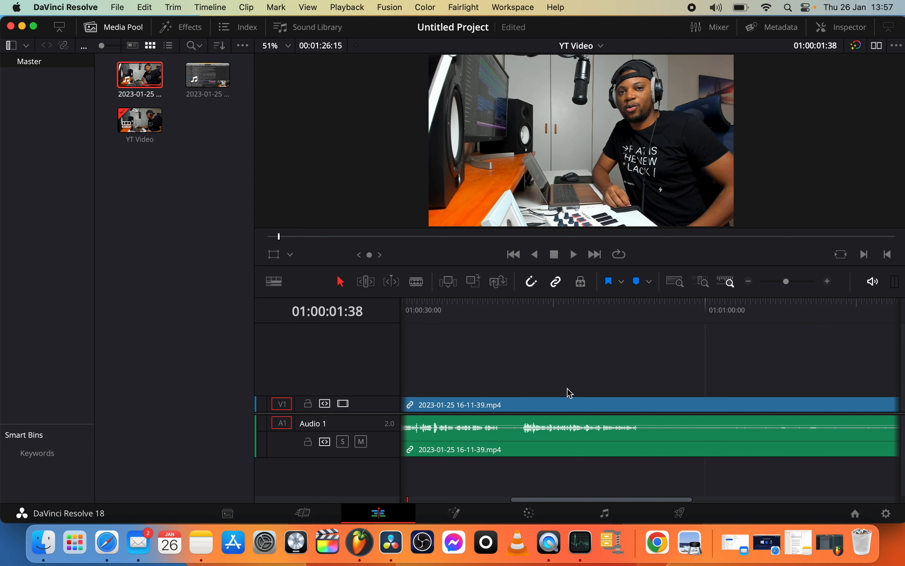
pyautogui.click(749, 282)
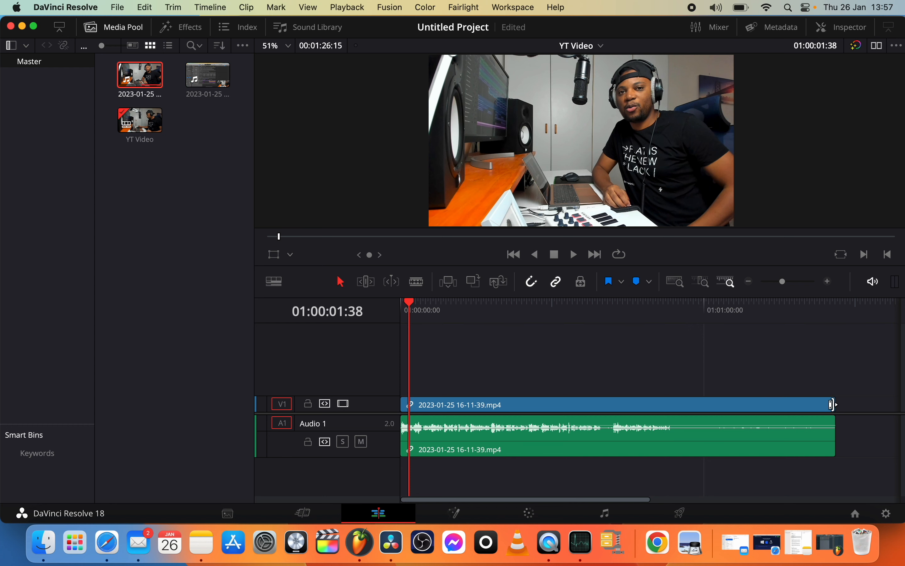
pyautogui.moveTo(834, 402); pyautogui.dragTo(670, 396)
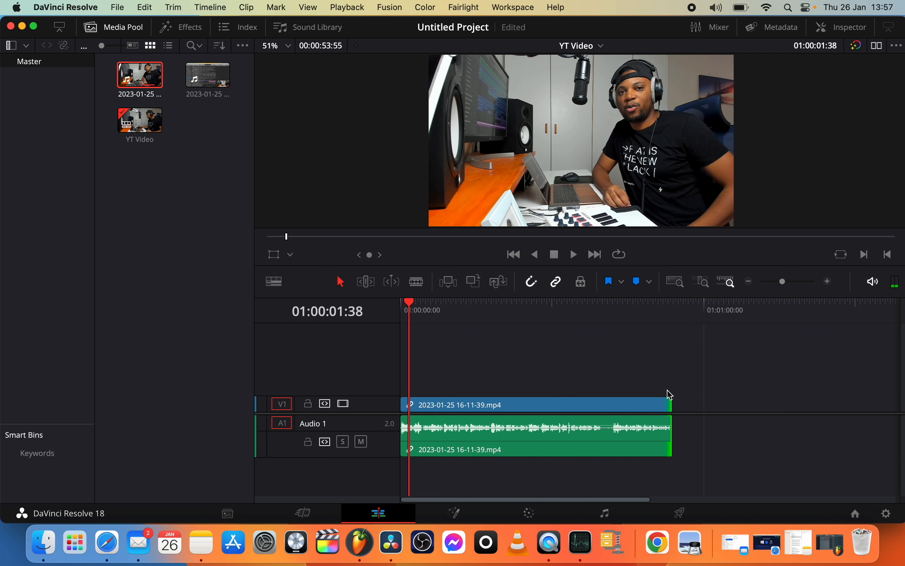
pyautogui.click(661, 310)
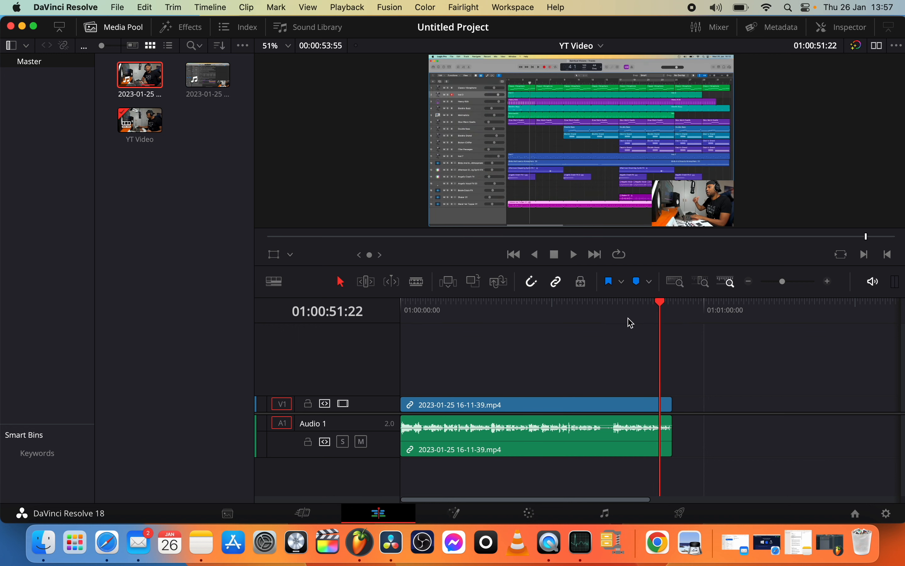
pyautogui.click(599, 310)
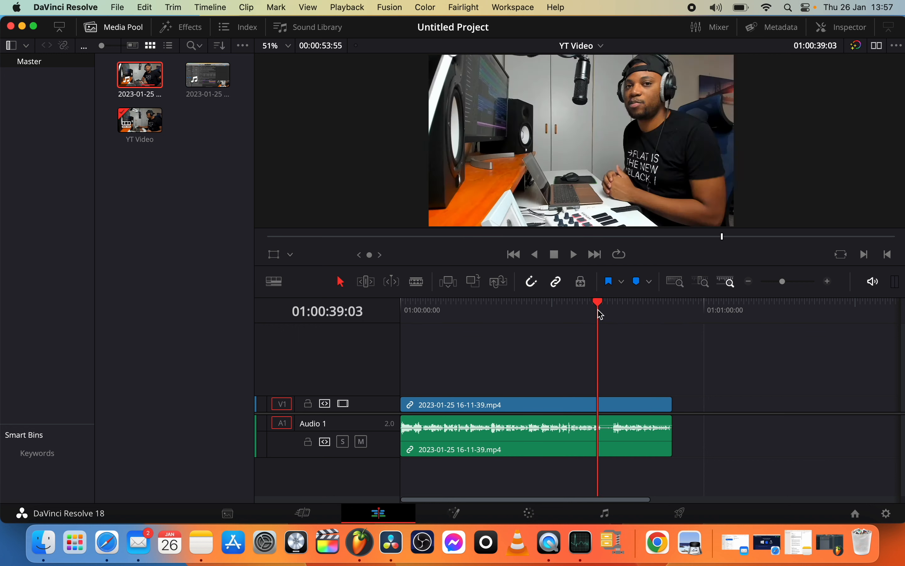
pyautogui.moveTo(601, 313); pyautogui.dragTo(599, 314)
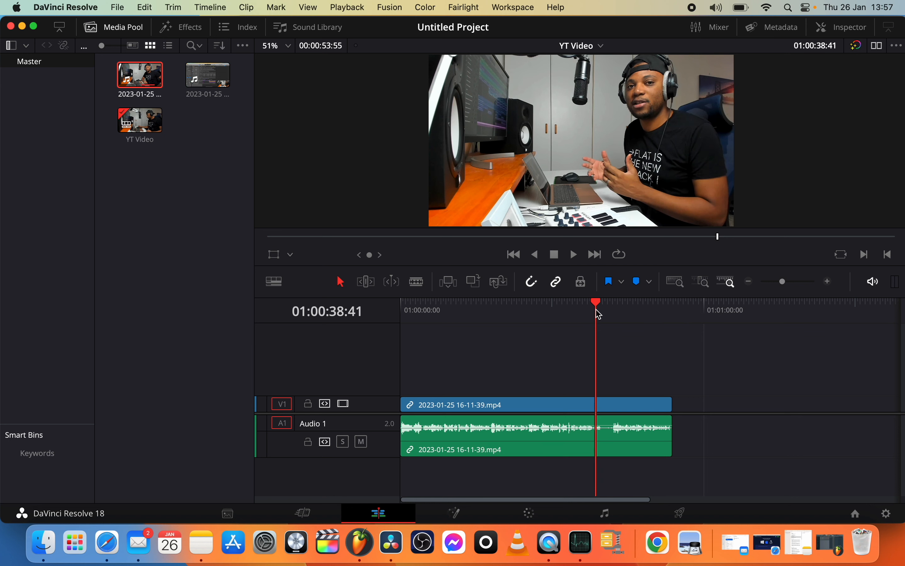
pyautogui.press('space')
pyautogui.press('space')
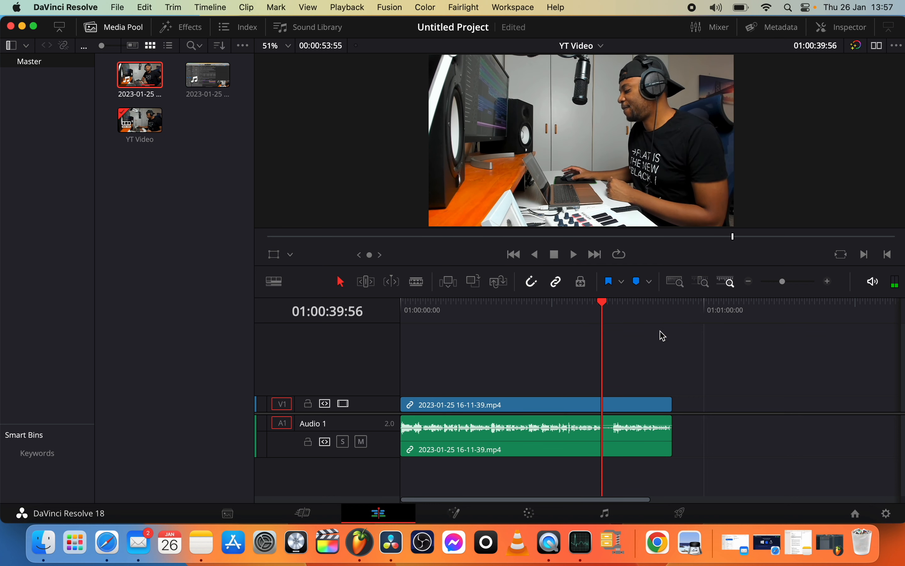
pyautogui.click(828, 283)
pyautogui.click(829, 283)
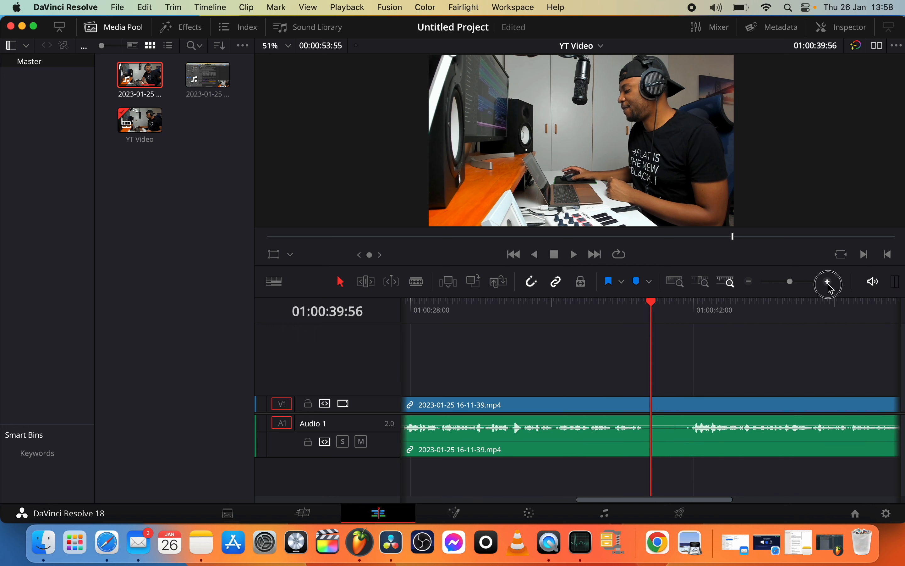
pyautogui.click(829, 283)
pyautogui.click(549, 315)
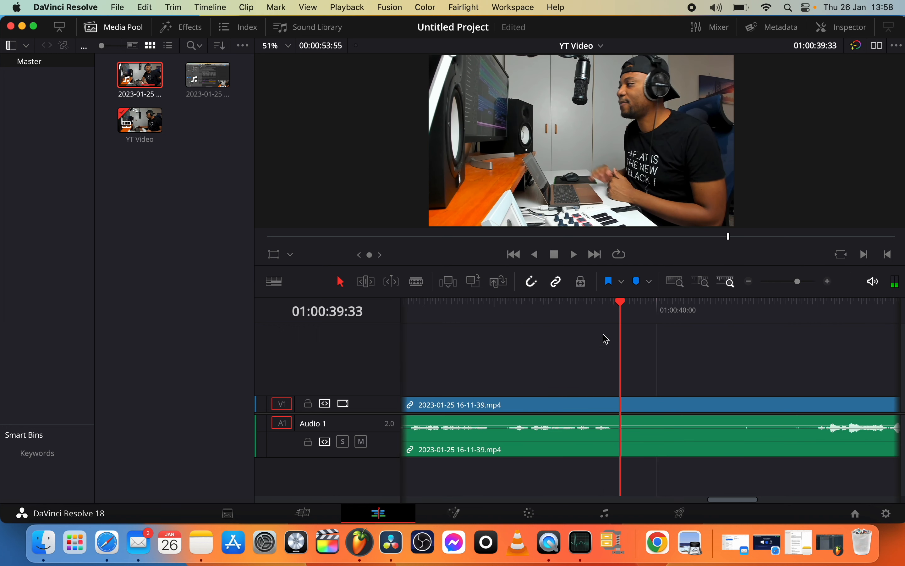
pyautogui.click(417, 281)
pyautogui.click(622, 402)
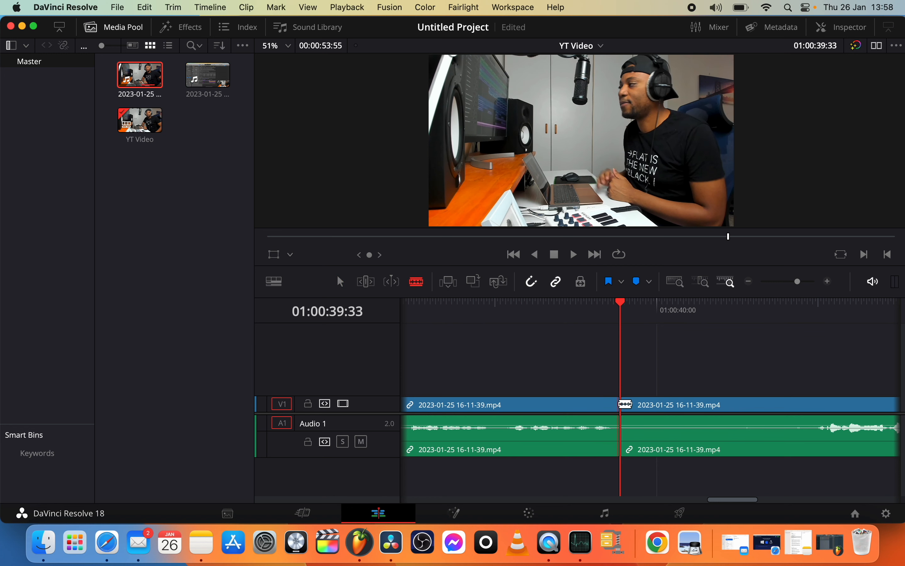
pyautogui.click(340, 285)
pyautogui.click(670, 409)
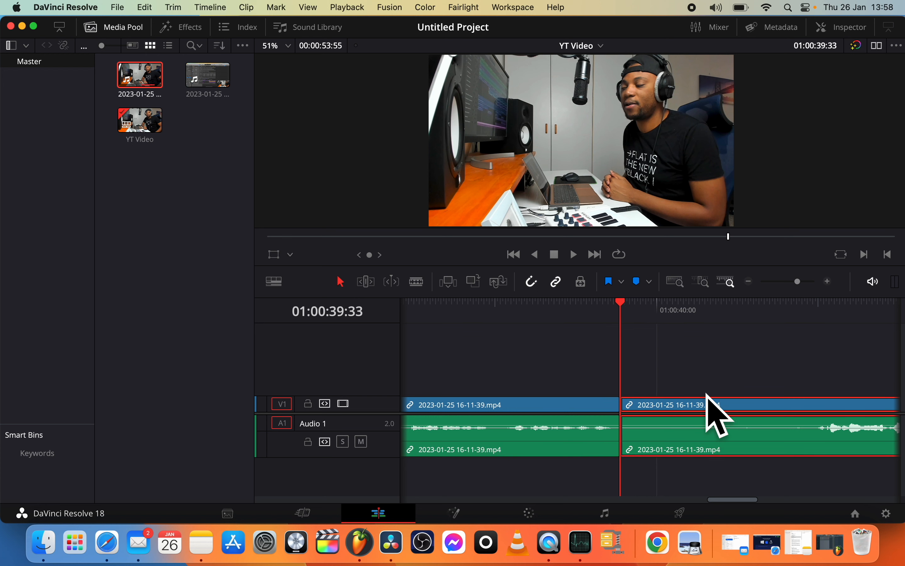
pyautogui.click(707, 408)
pyautogui.press('BackSpace')
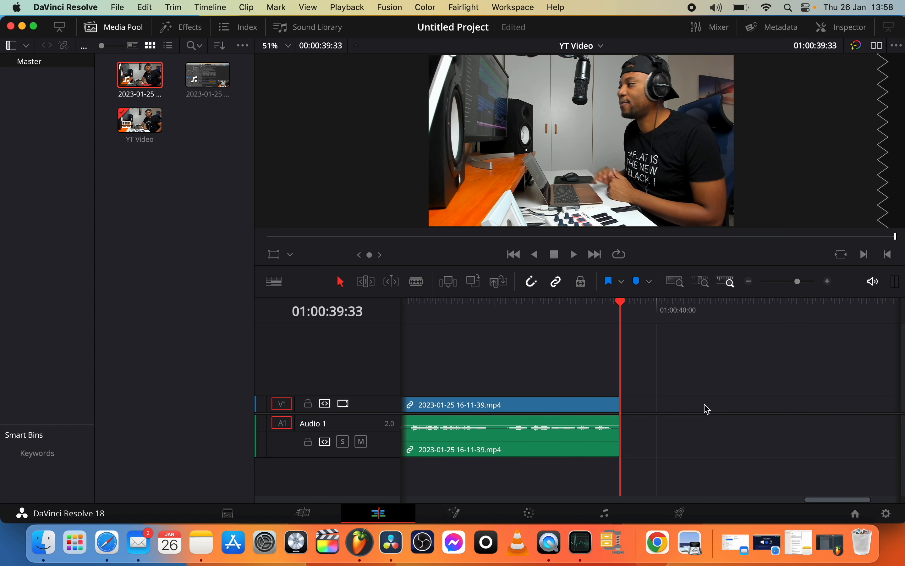
pyautogui.press('super+z')
pyautogui.rightClick(706, 409)
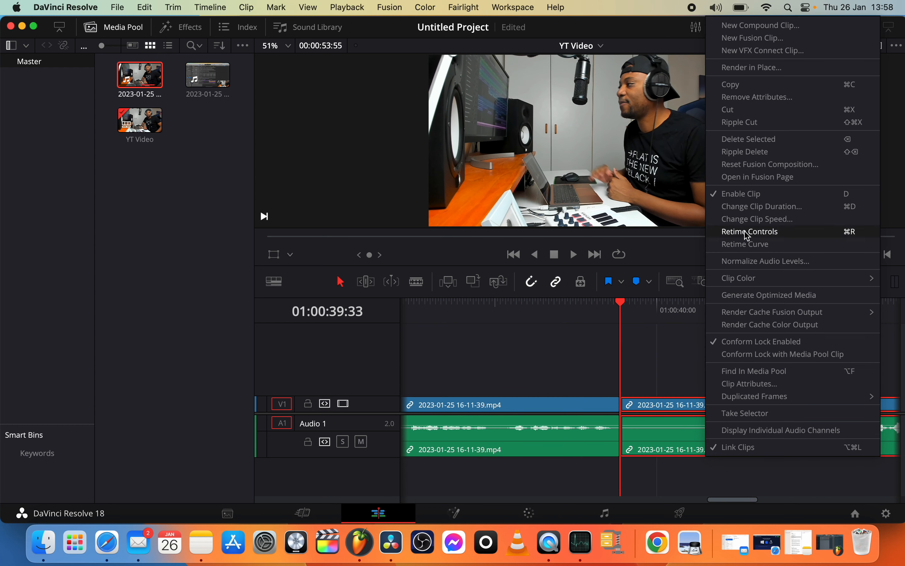
pyautogui.click(753, 139)
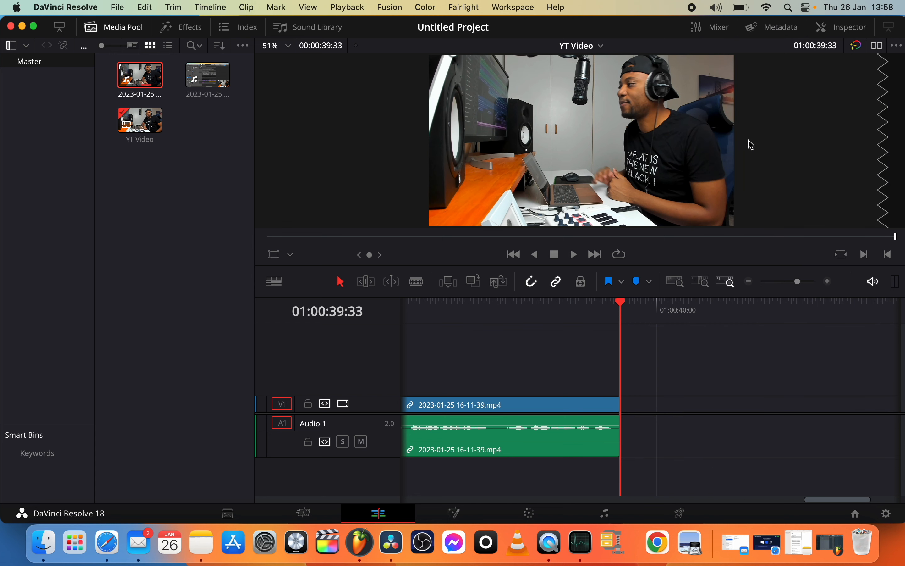
pyautogui.click(680, 285)
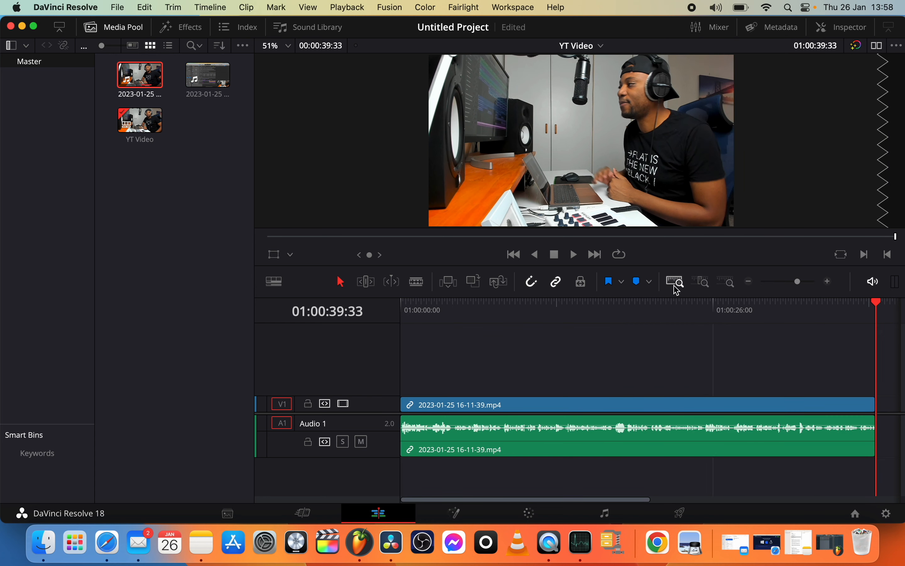
pyautogui.click(750, 283)
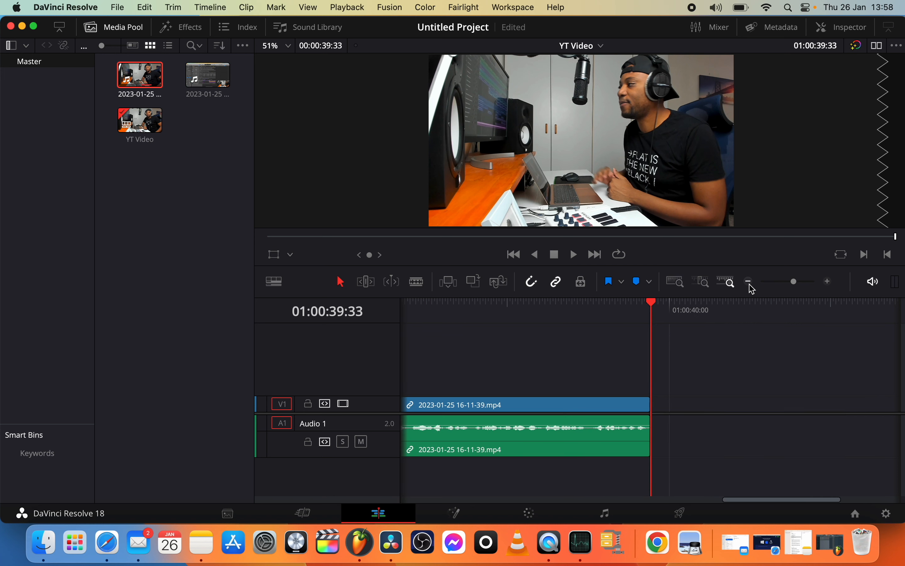
pyautogui.click(751, 285)
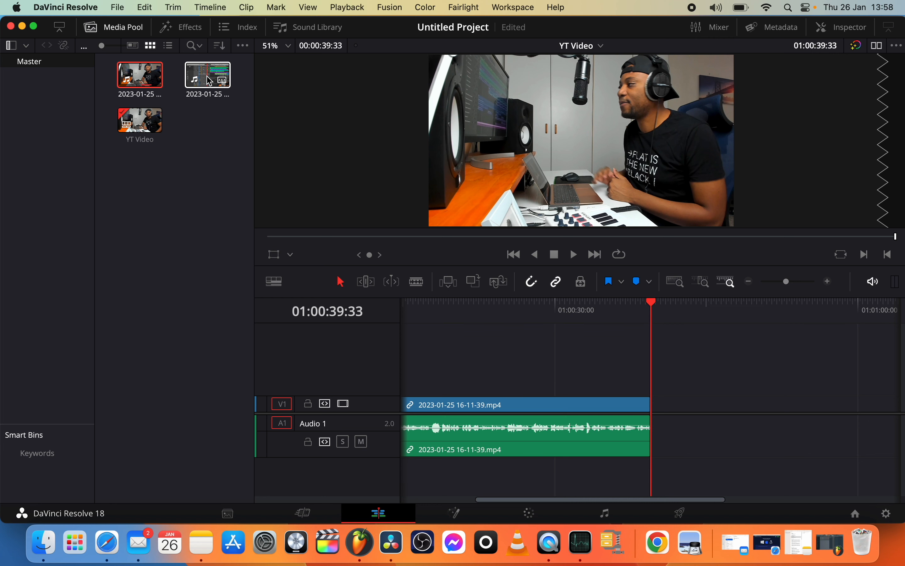
pyautogui.moveTo(209, 81); pyautogui.dragTo(662, 412)
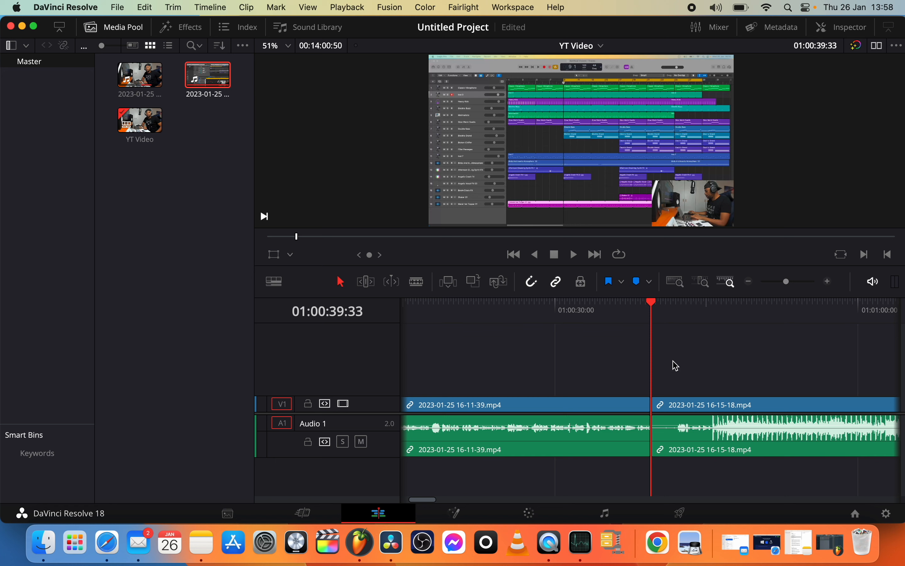
pyautogui.hscroll(3, 676, 365)
pyautogui.click(535, 408)
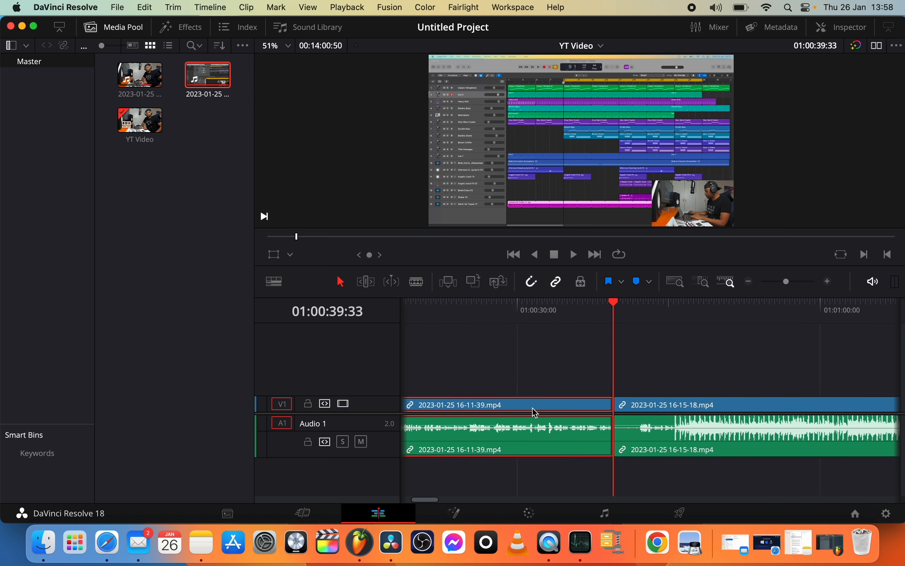
pyautogui.rightClick(534, 411)
pyautogui.moveTo(577, 284)
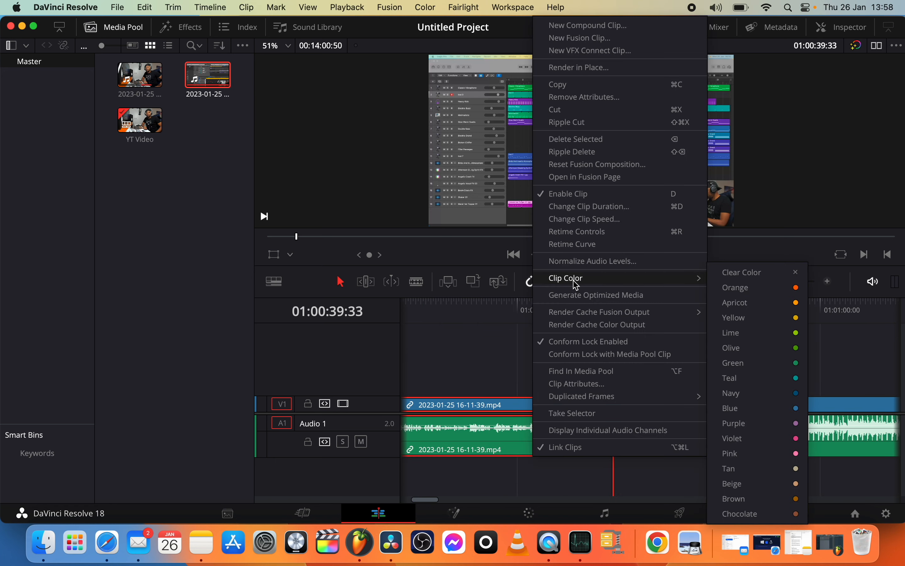
pyautogui.click(759, 289)
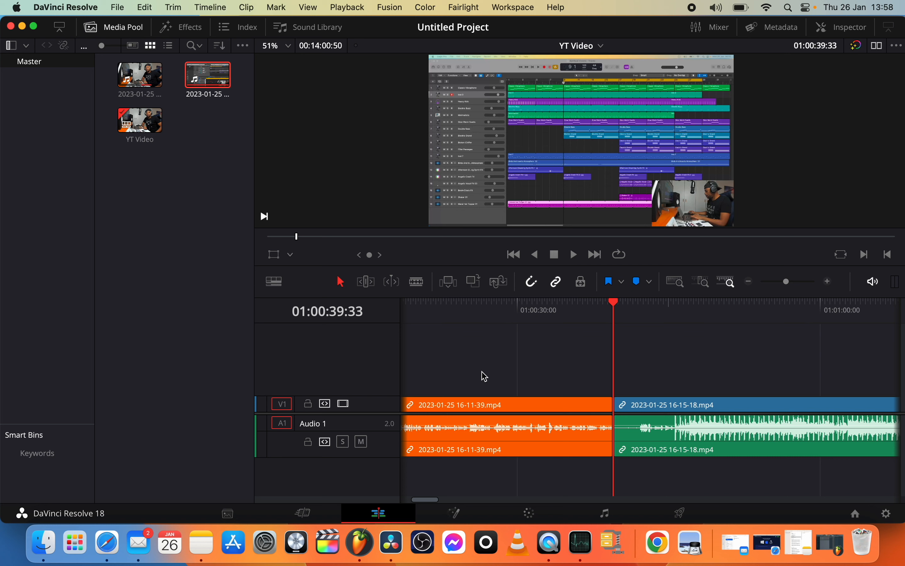
pyautogui.click(690, 407)
pyautogui.hscroll(5, 605, 378)
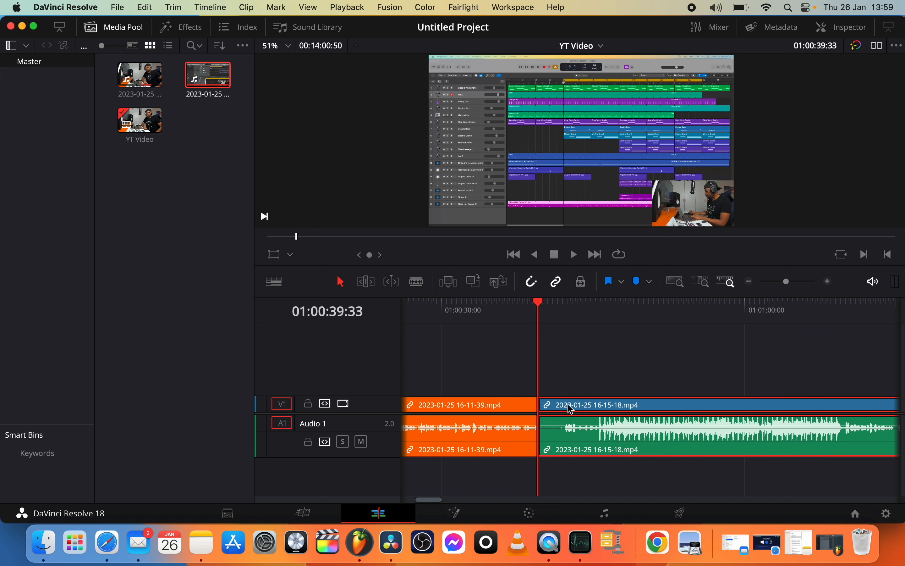
pyautogui.click(566, 389)
pyautogui.click(577, 410)
pyautogui.click(831, 283)
pyautogui.click(831, 283)
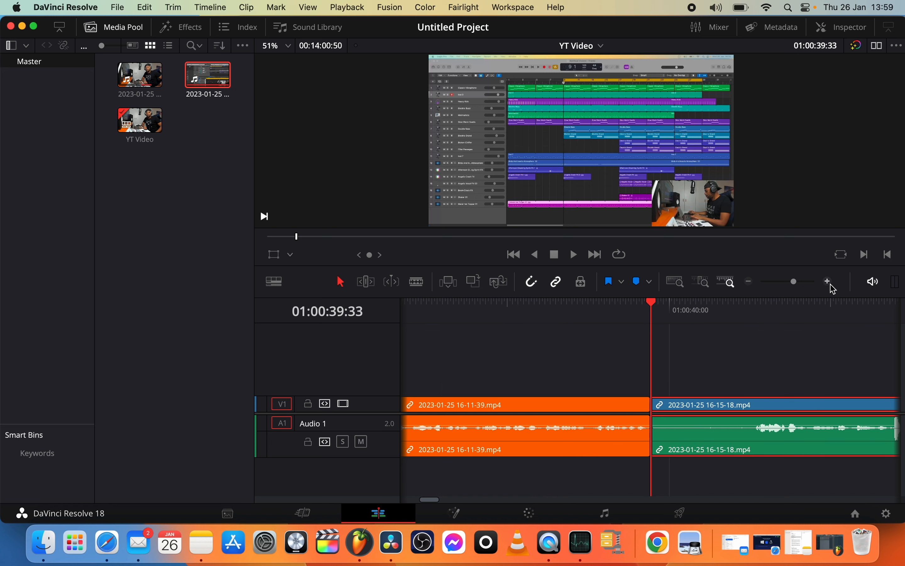
pyautogui.hscroll(5, 595, 390)
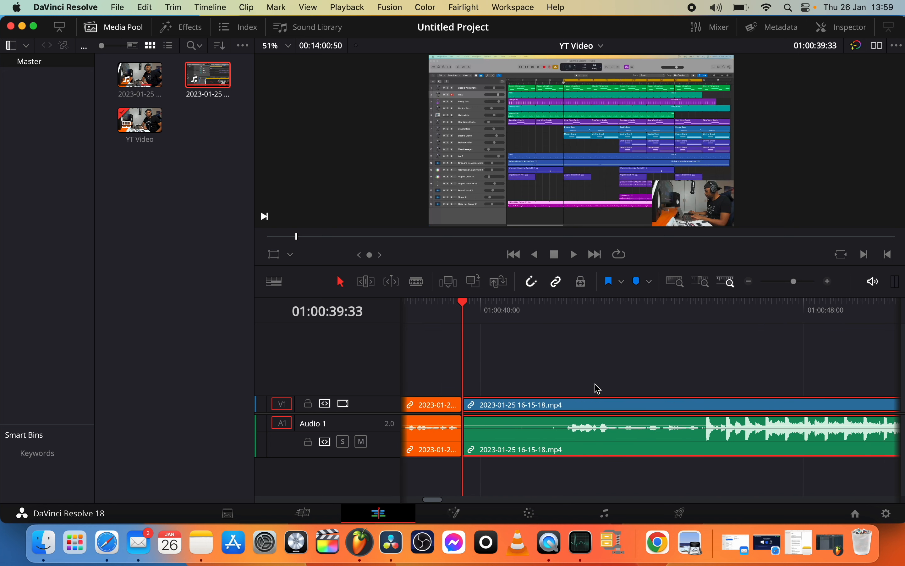
pyautogui.click(568, 315)
pyautogui.moveTo(567, 315); pyautogui.dragTo(568, 315)
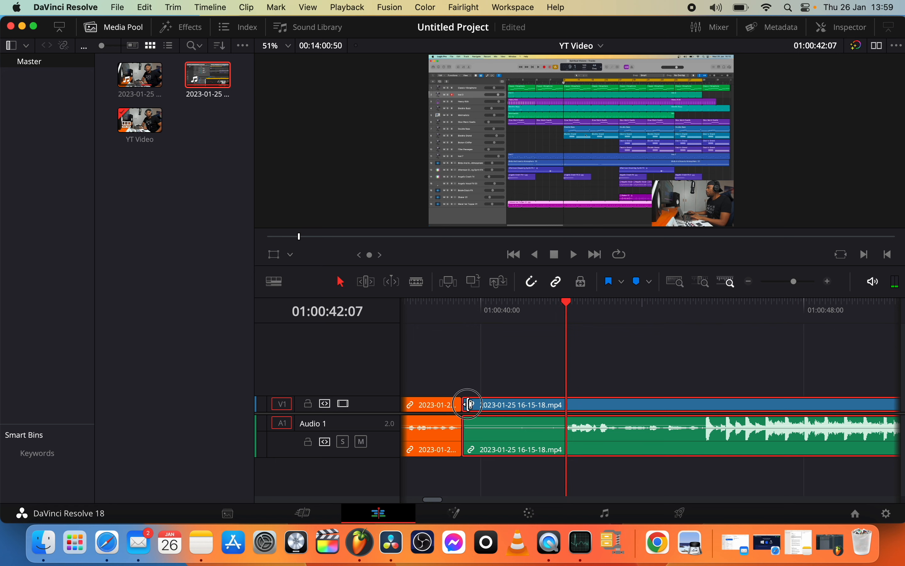
pyautogui.moveTo(464, 406); pyautogui.dragTo(567, 406)
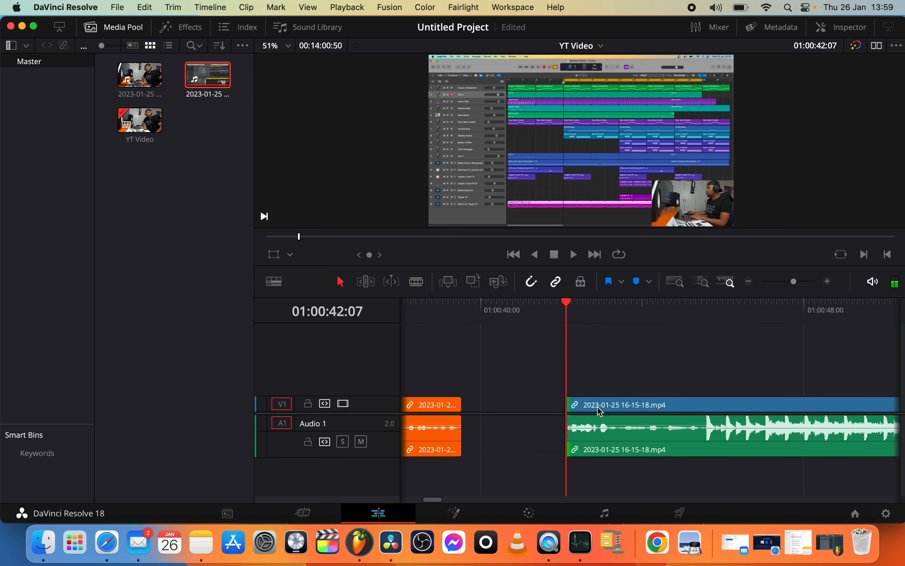
pyautogui.press('super+z')
pyautogui.press('b')
pyautogui.click(572, 404)
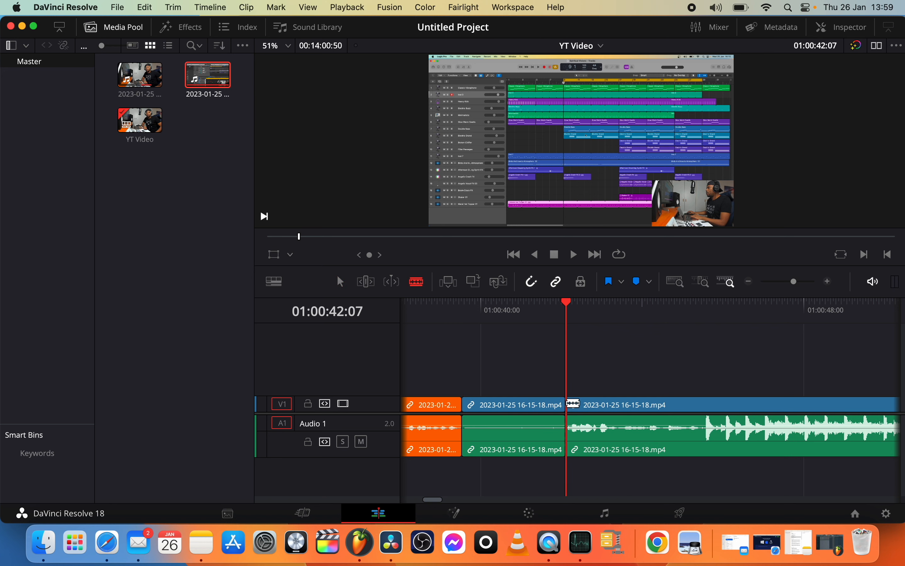
pyautogui.click(345, 285)
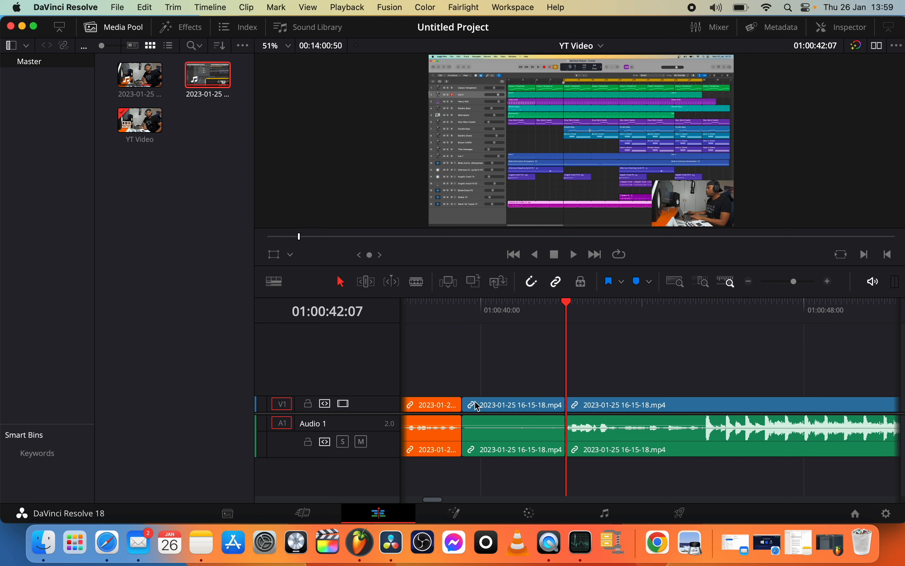
pyautogui.click(515, 406)
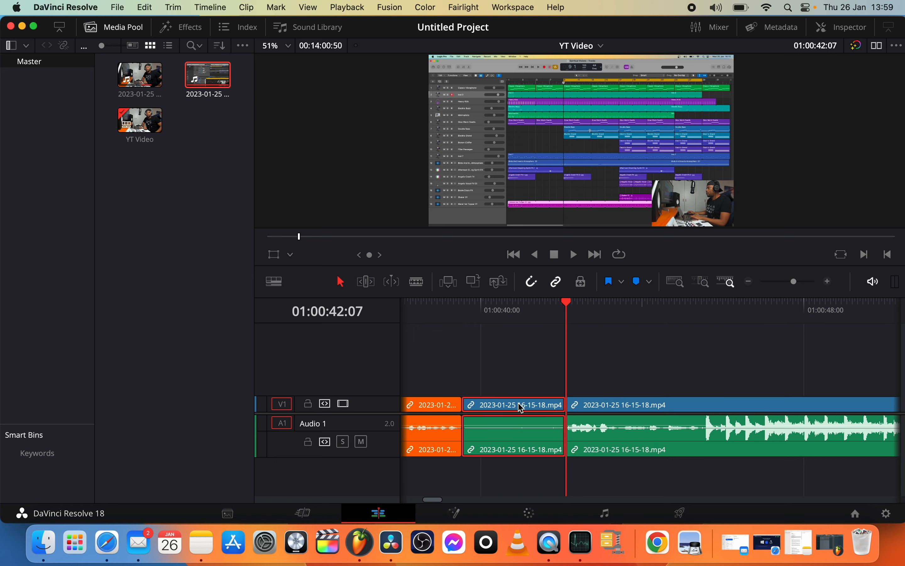
pyautogui.rightClick(516, 413)
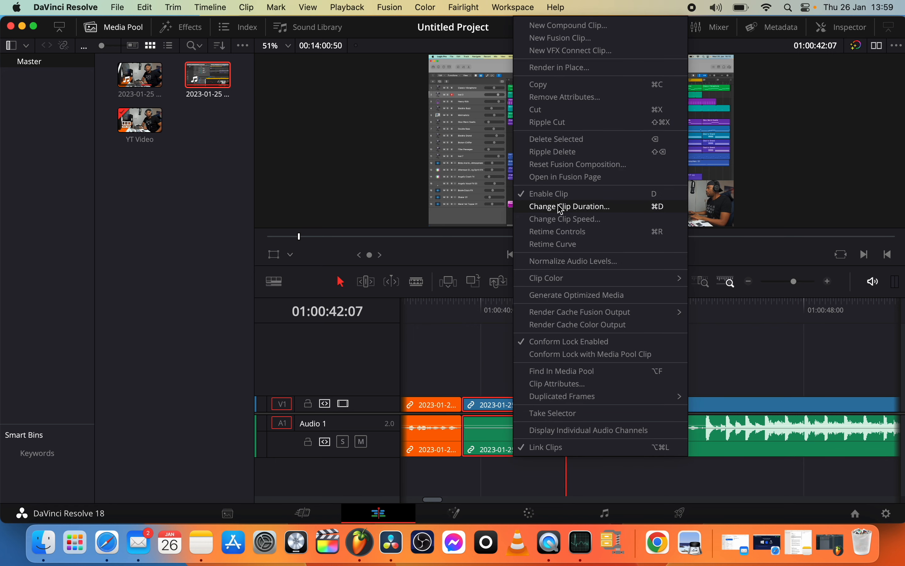
pyautogui.click(554, 151)
pyautogui.click(550, 409)
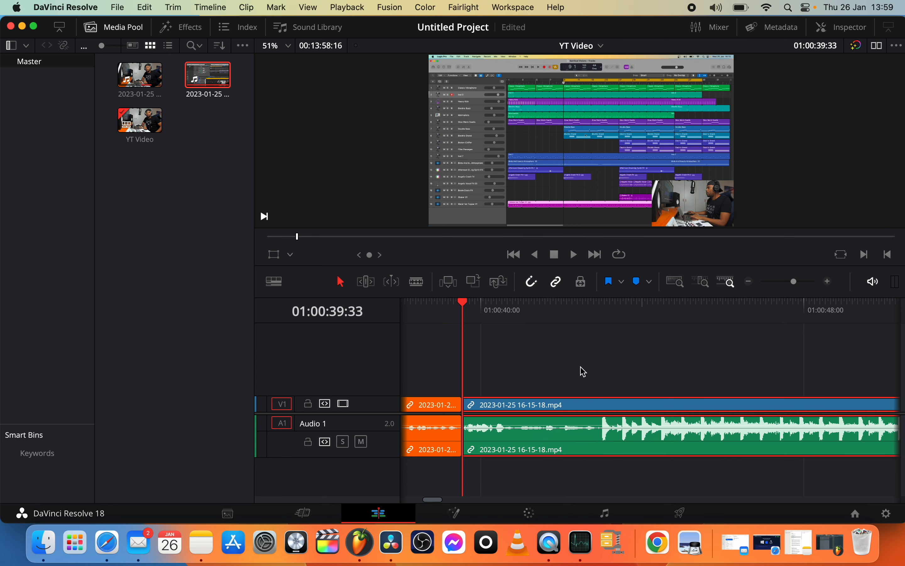
pyautogui.click(444, 407)
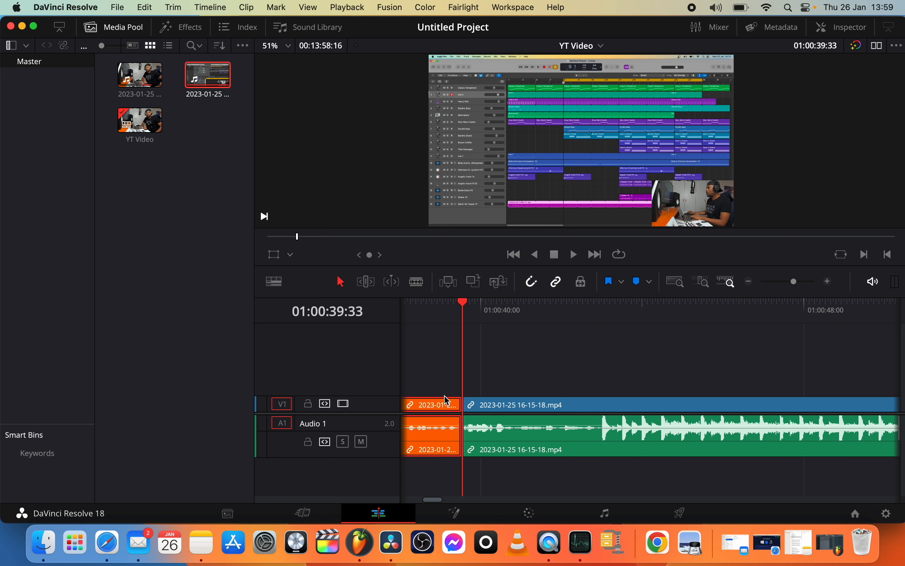
pyautogui.click(449, 389)
pyautogui.click(446, 312)
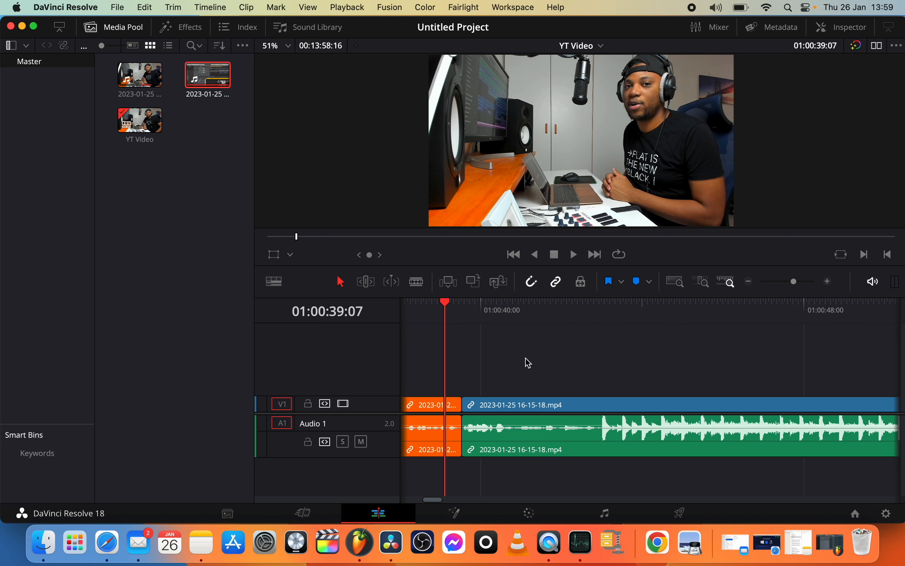
pyautogui.press('space')
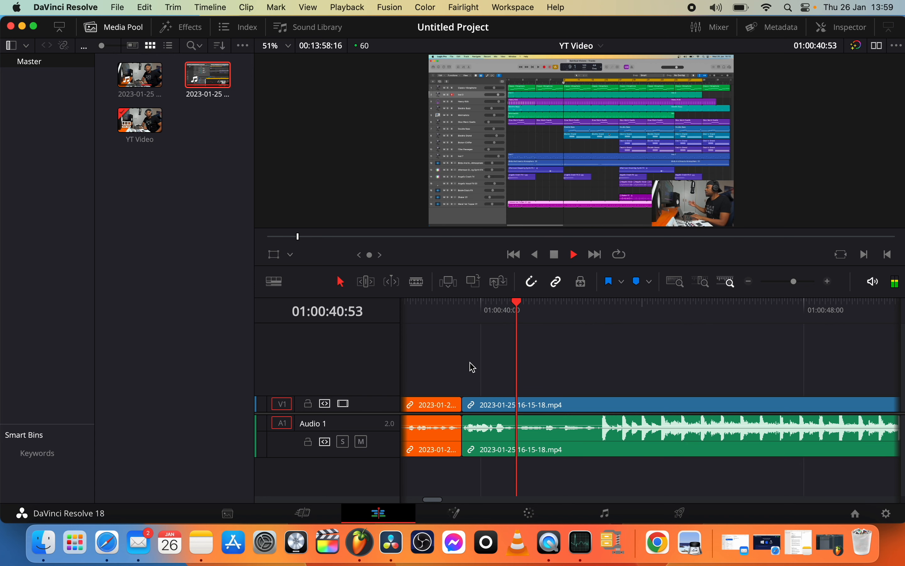
pyautogui.press('space')
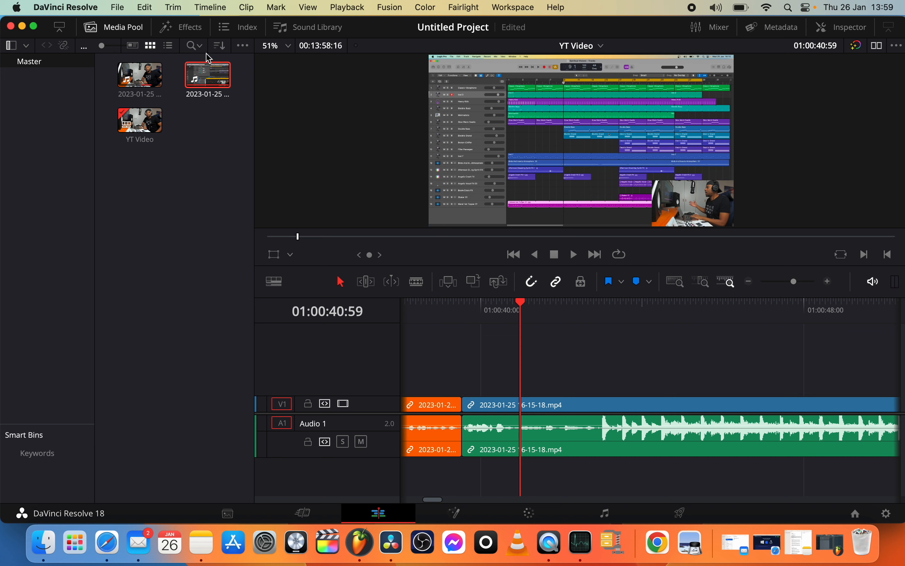
pyautogui.click(191, 28)
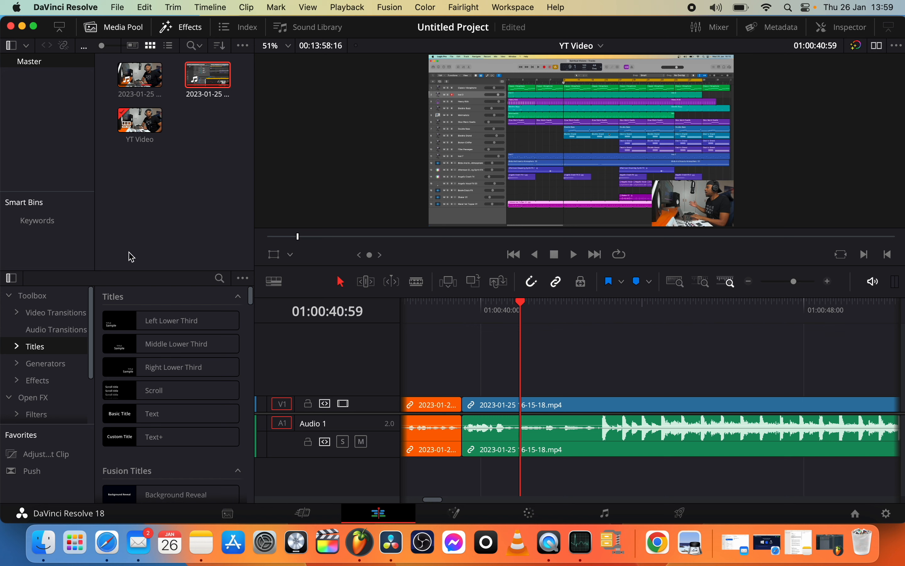
pyautogui.click(66, 314)
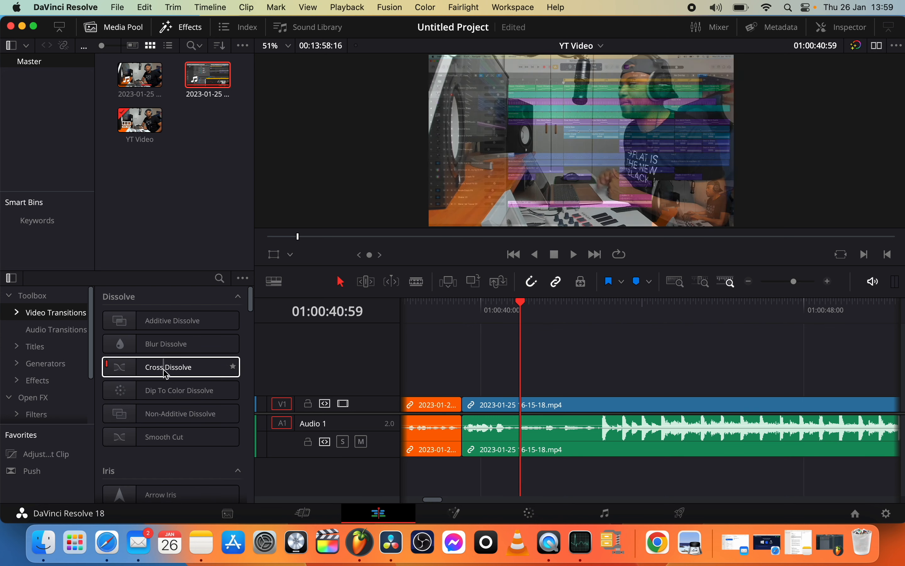
pyautogui.scroll(-7, 167, 374)
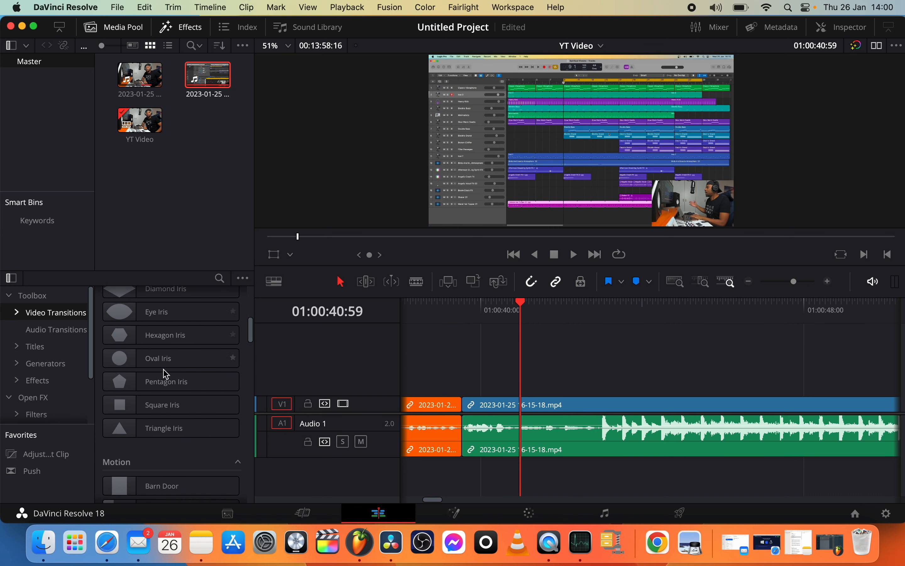
pyautogui.scroll(-4, 167, 379)
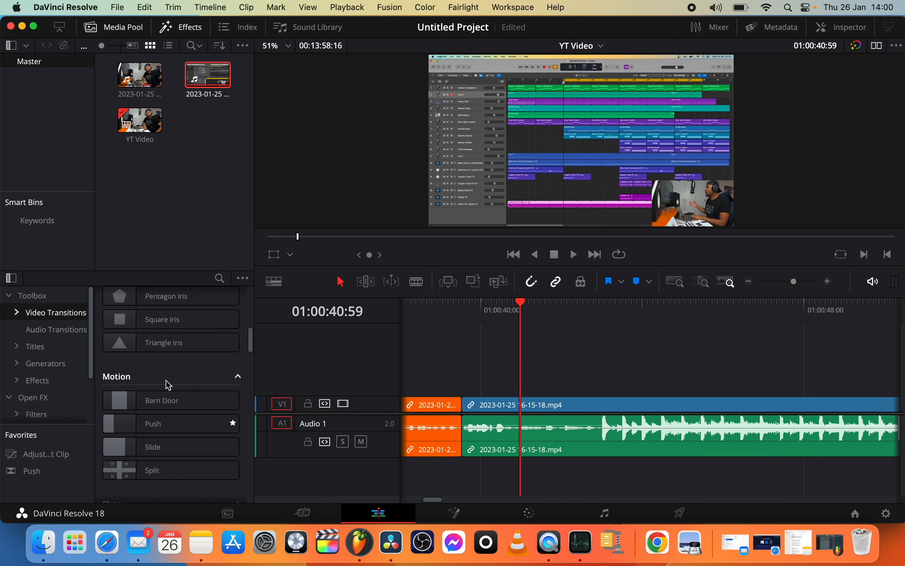
pyautogui.scroll(-2, 168, 384)
pyautogui.moveTo(171, 384); pyautogui.dragTo(450, 412)
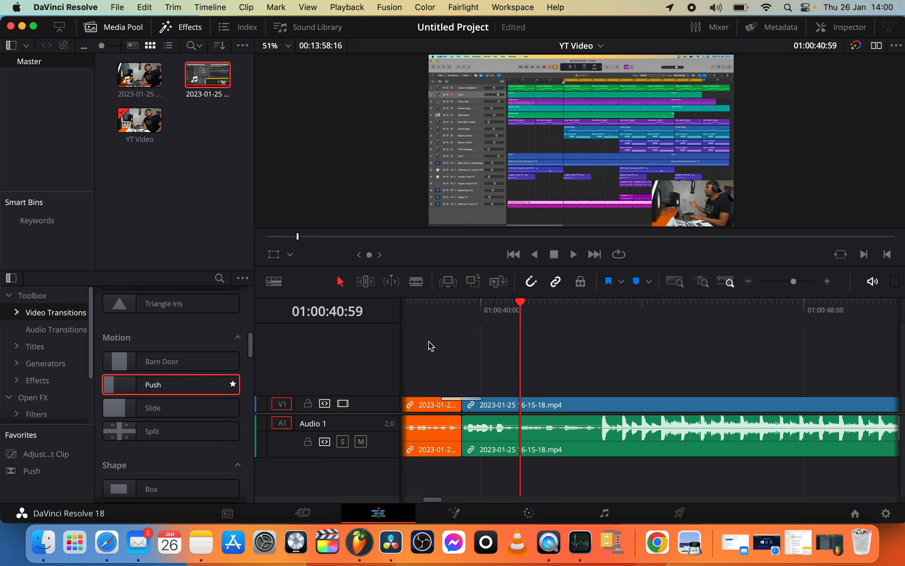
# Play back the Push transition from just before the cut.
pyautogui.click(437, 313)
pyautogui.press('space')
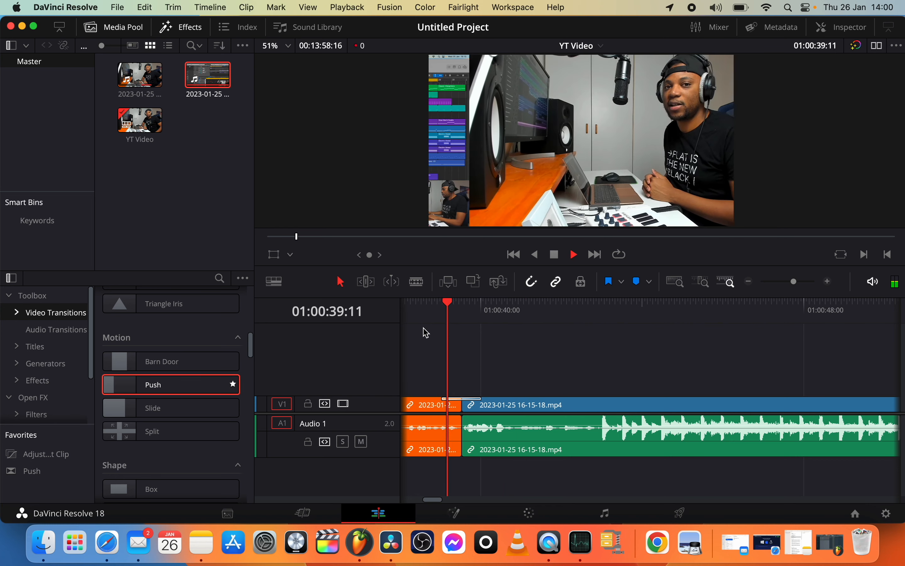
pyautogui.press('space')
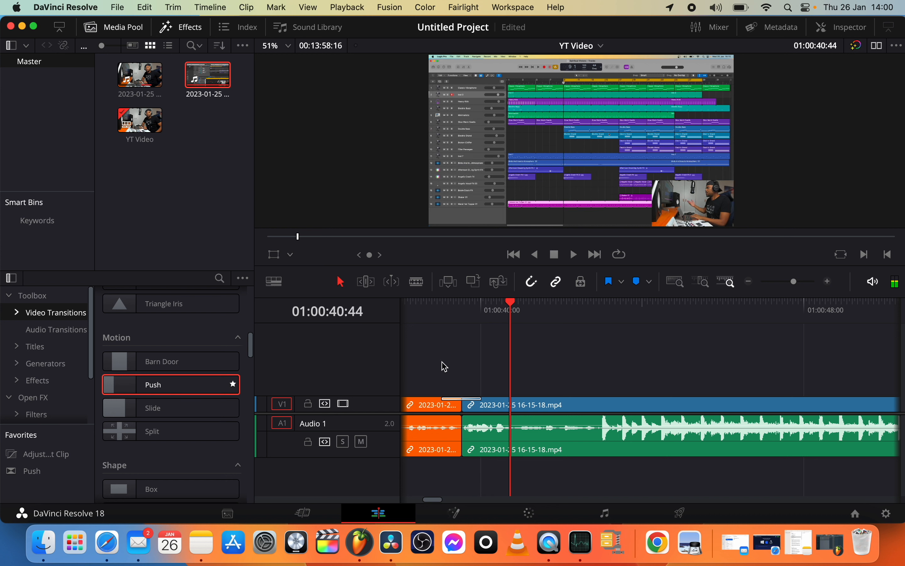
# Shorten the Push transition to less than half its length and play it back from 01:00:39:00.
pyautogui.moveTo(482, 399); pyautogui.dragTo(470, 399)
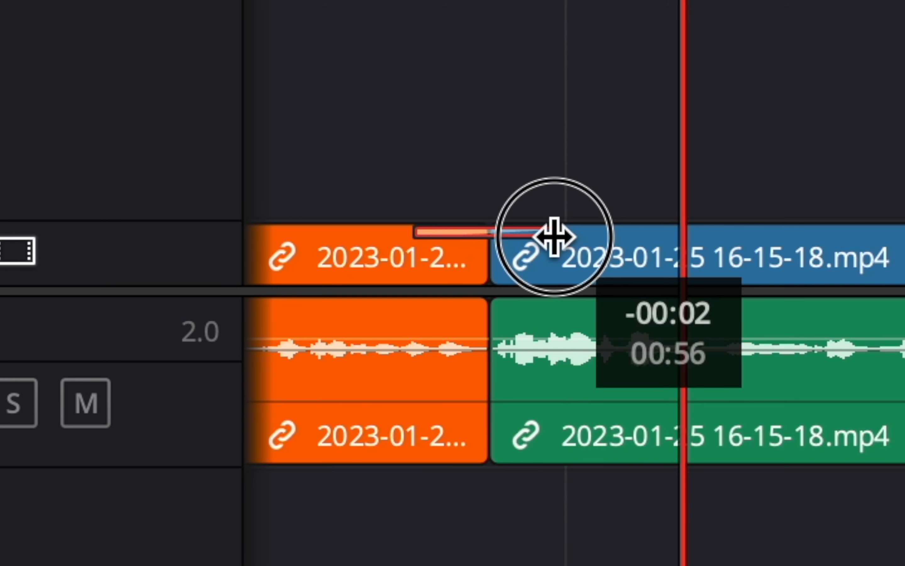
pyautogui.moveTo(520, 236); pyautogui.dragTo(514, 238)
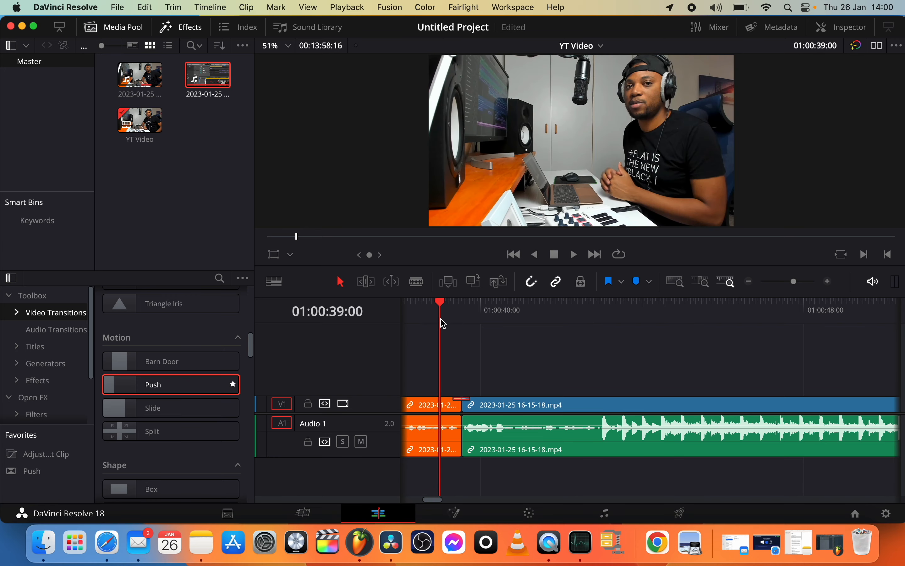
pyautogui.press('space')
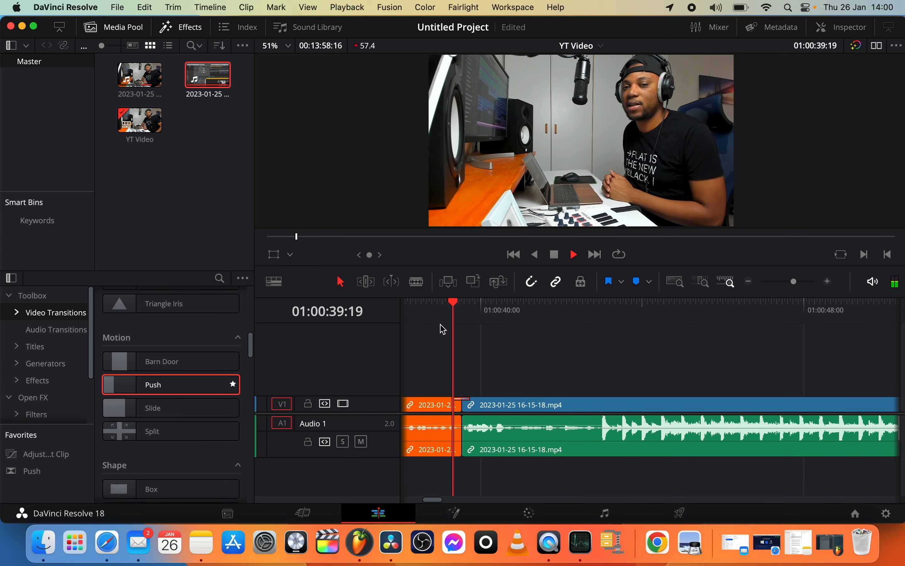
pyautogui.press('space')
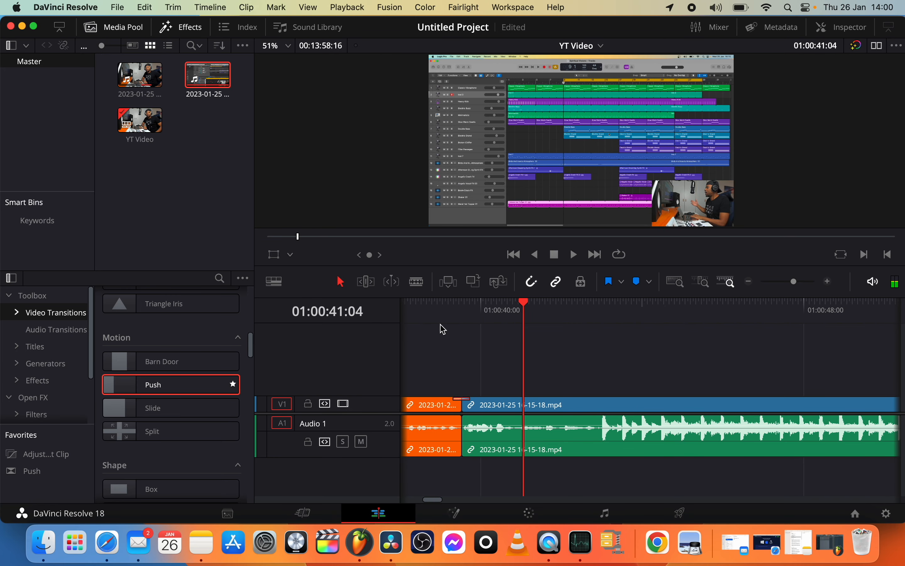
# Look through the remaining video transitions, including the Shape and Wipe groups, and return to the Dissolve group.
pyautogui.scroll(-5, 176, 347)
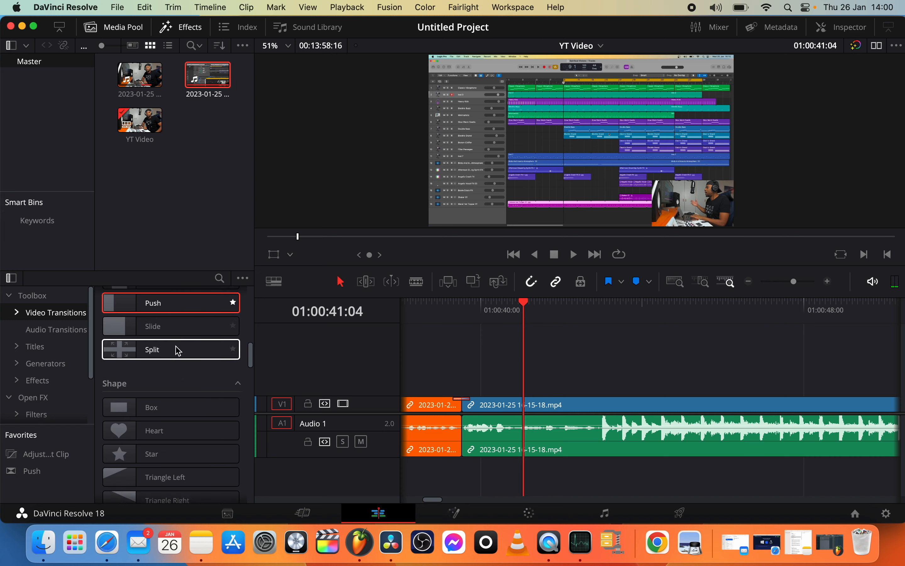
pyautogui.scroll(1, 456, 130)
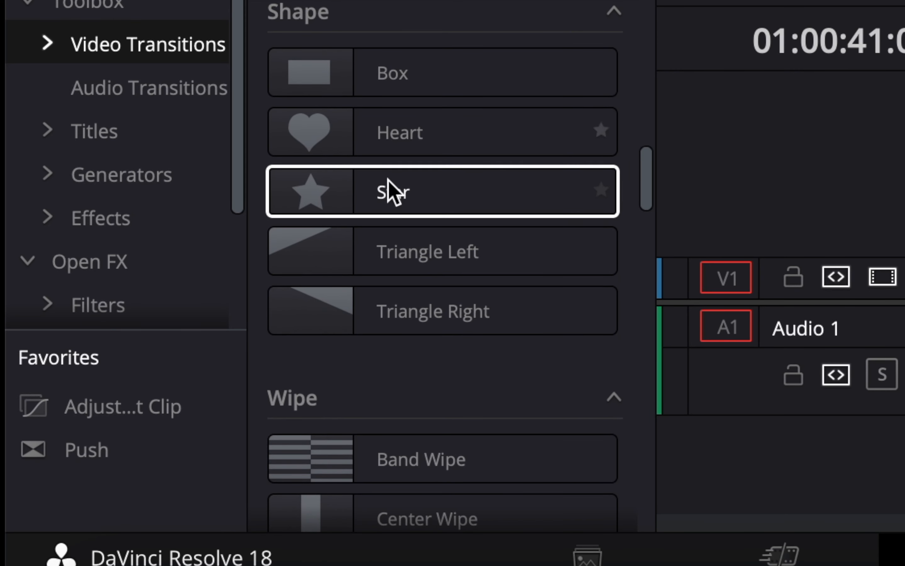
pyautogui.scroll(-12, 394, 188)
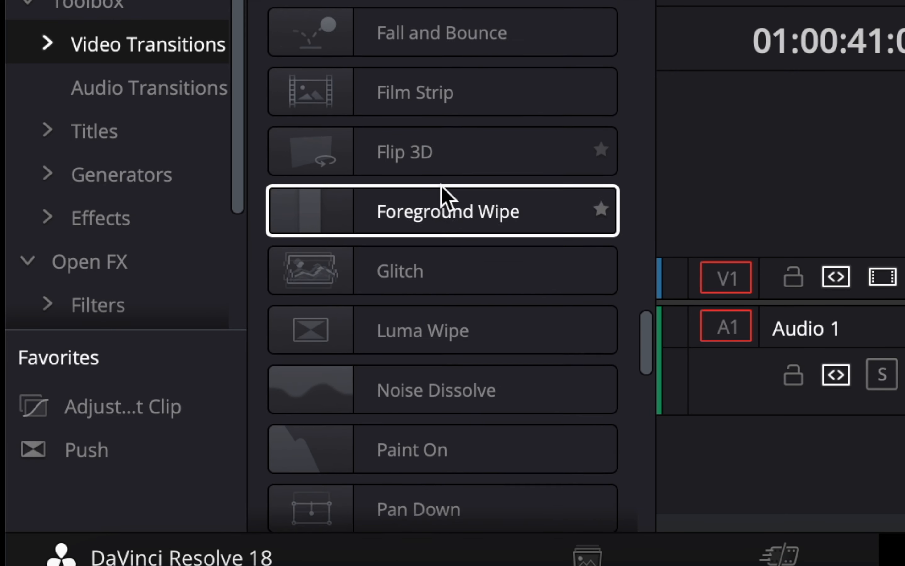
pyautogui.scroll(-10, 443, 187)
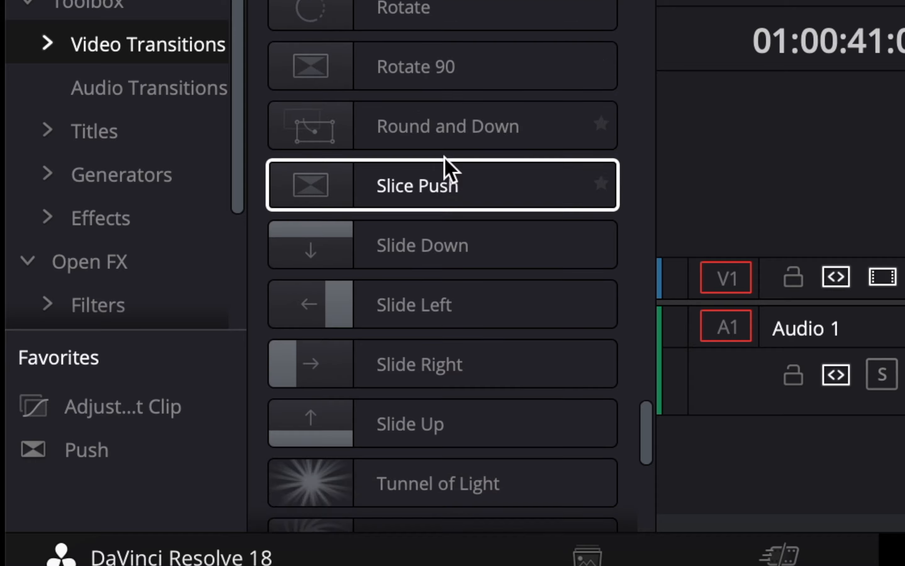
pyautogui.scroll(20, 448, 169)
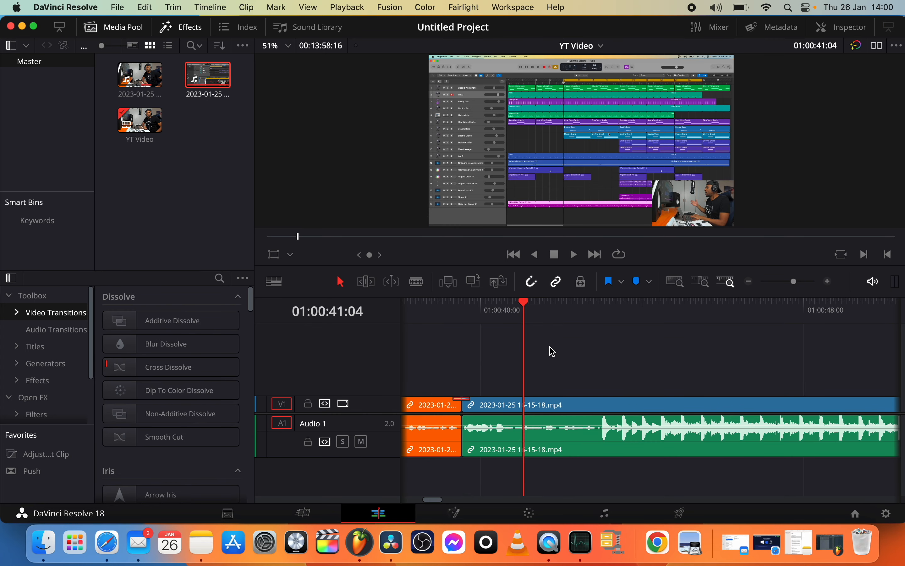
pyautogui.hscroll(20, 553, 351)
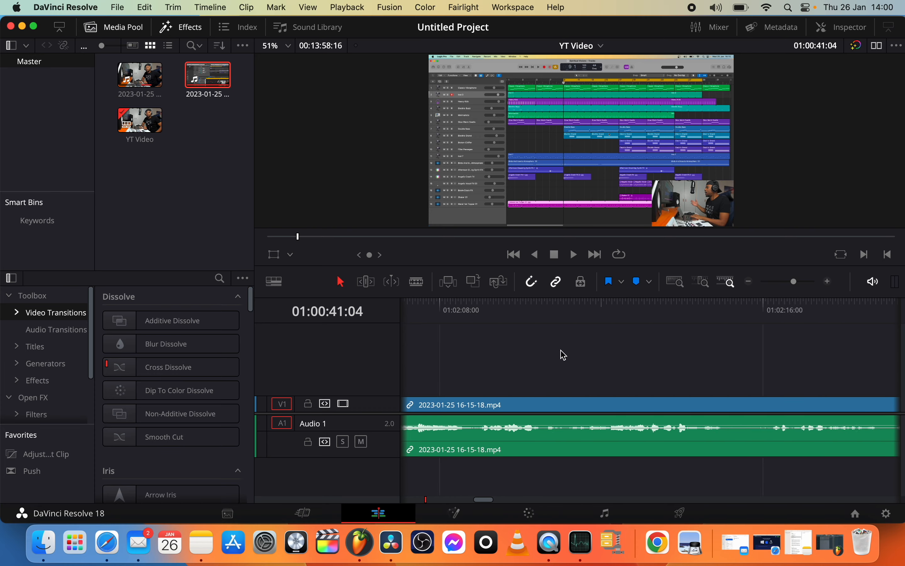
pyautogui.hscroll(20, 563, 355)
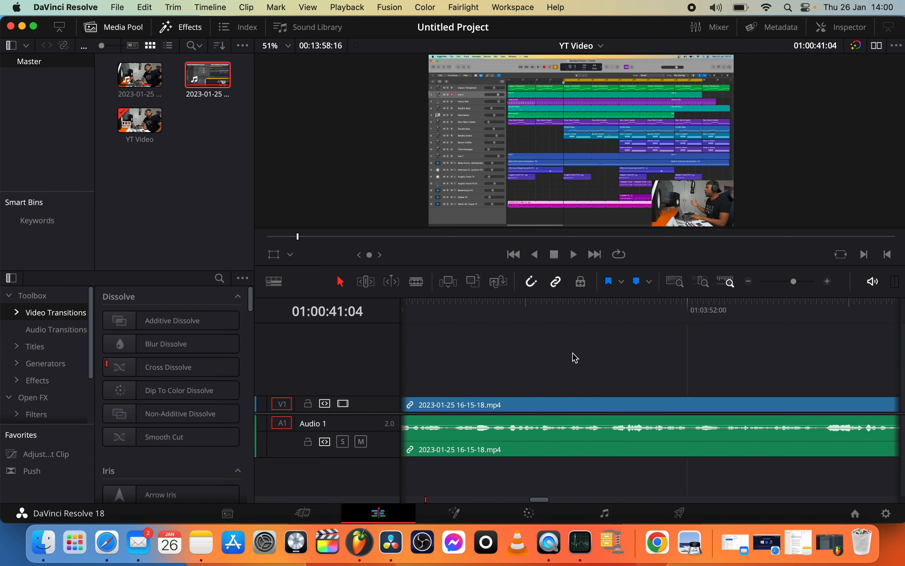
pyautogui.hscroll(10, 576, 358)
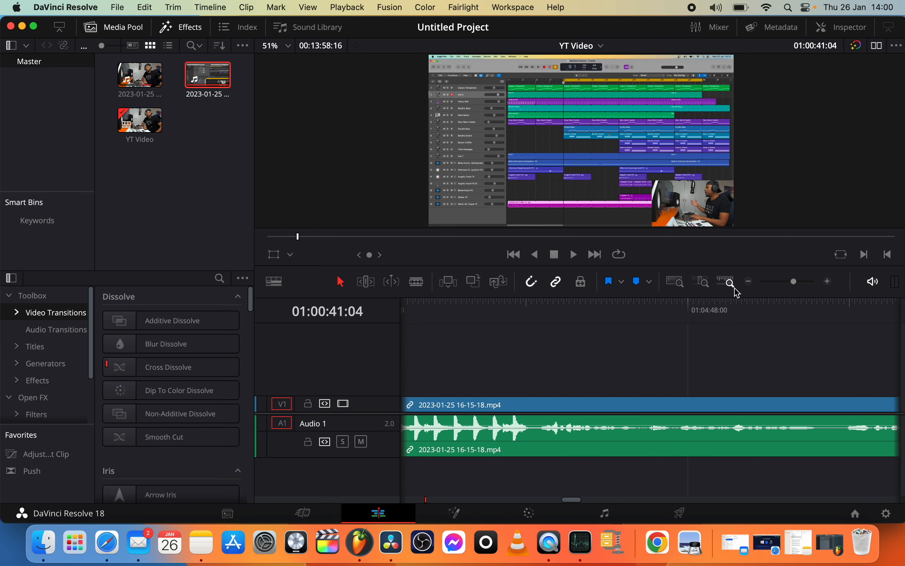
pyautogui.click(749, 281)
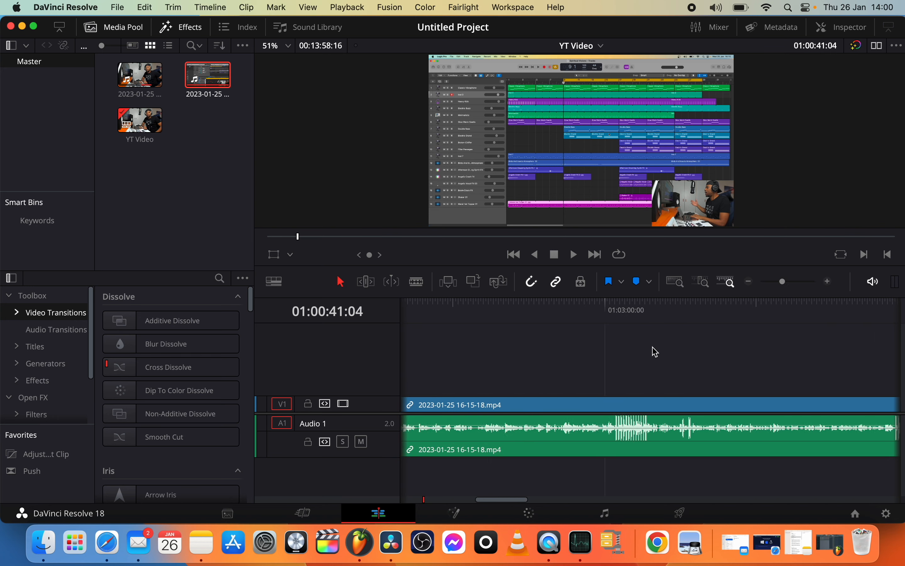
pyautogui.hscroll(20, 656, 352)
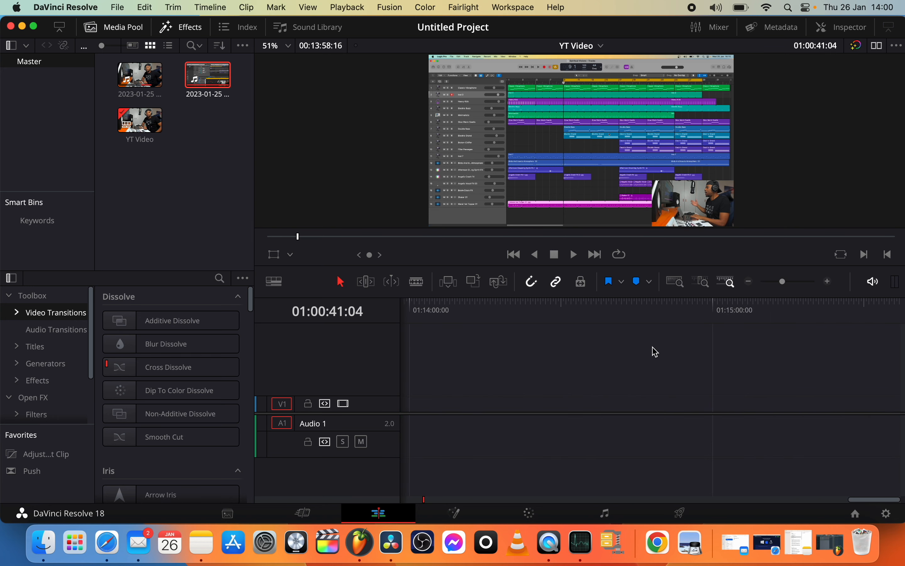
pyautogui.hscroll(5, 655, 352)
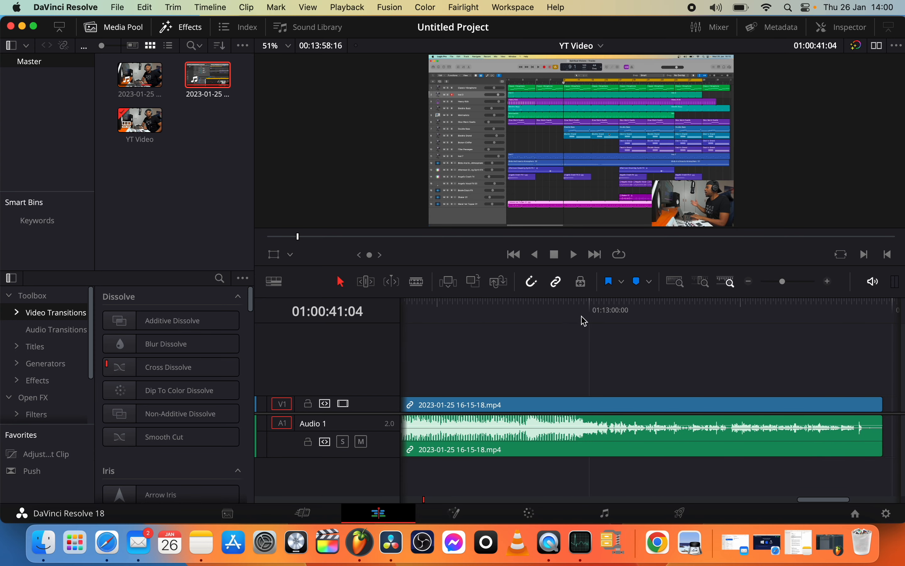
pyautogui.click(597, 314)
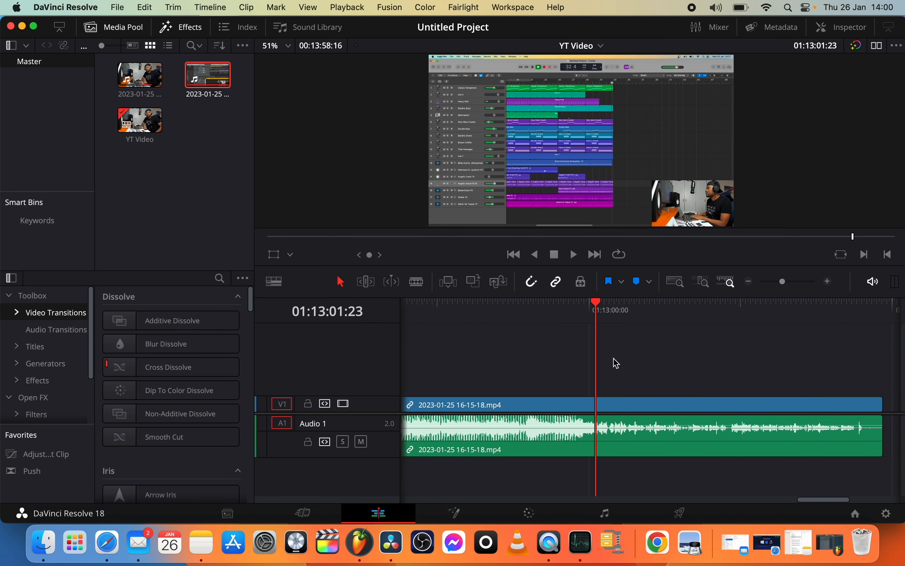
pyautogui.moveTo(610, 311); pyautogui.dragTo(712, 317)
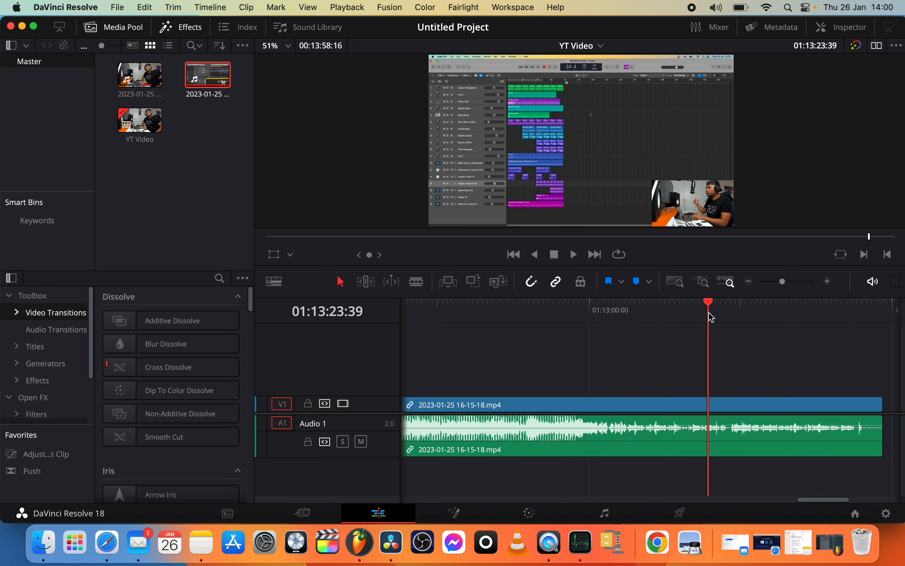
pyautogui.click(736, 313)
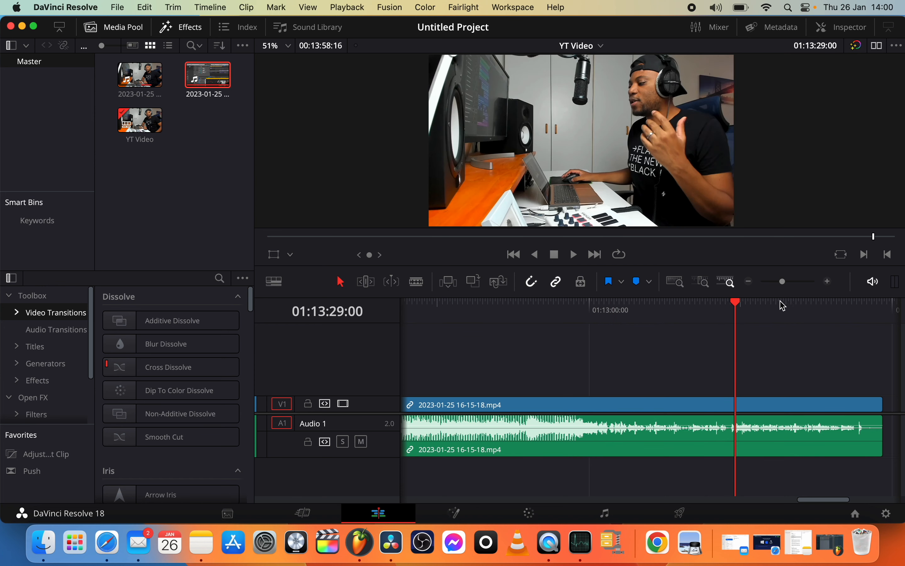
pyautogui.click(831, 288)
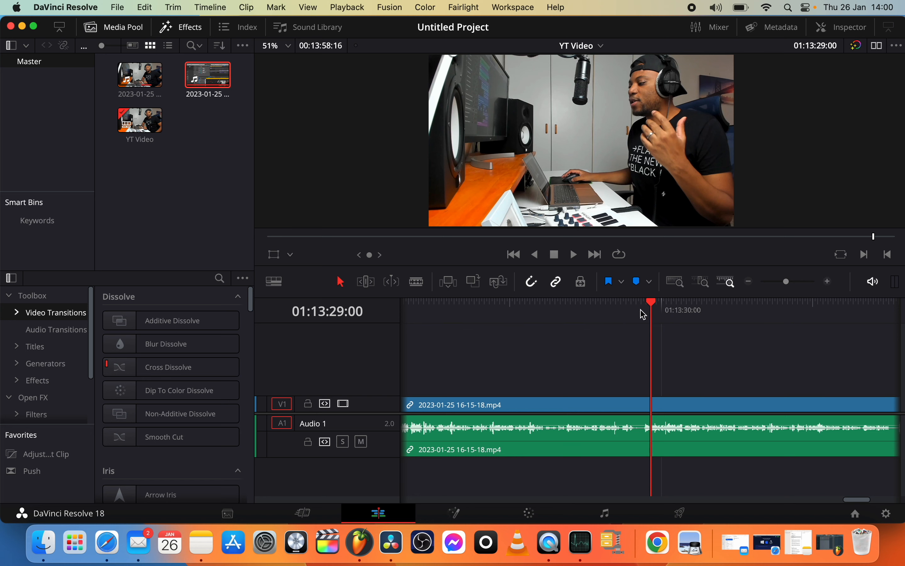
pyautogui.click(615, 313)
pyautogui.click(829, 285)
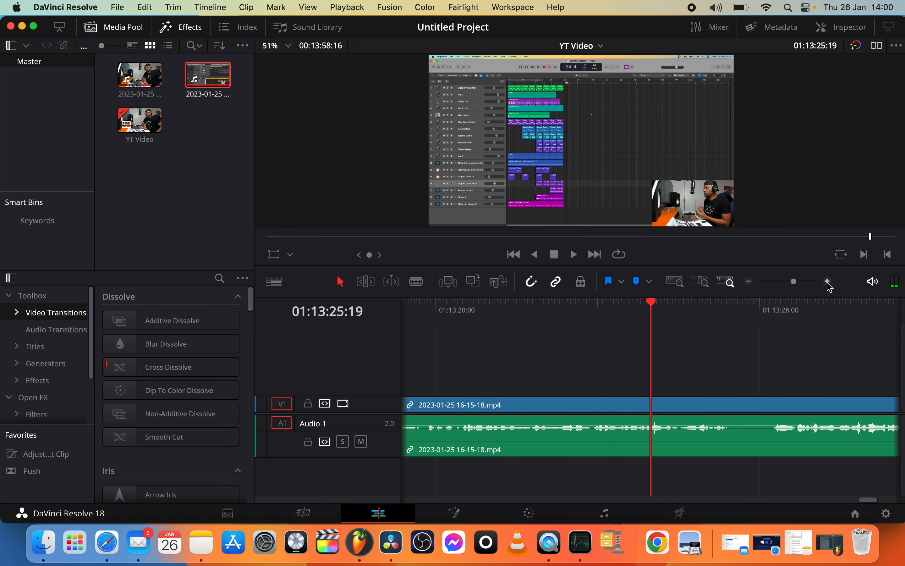
pyautogui.click(694, 312)
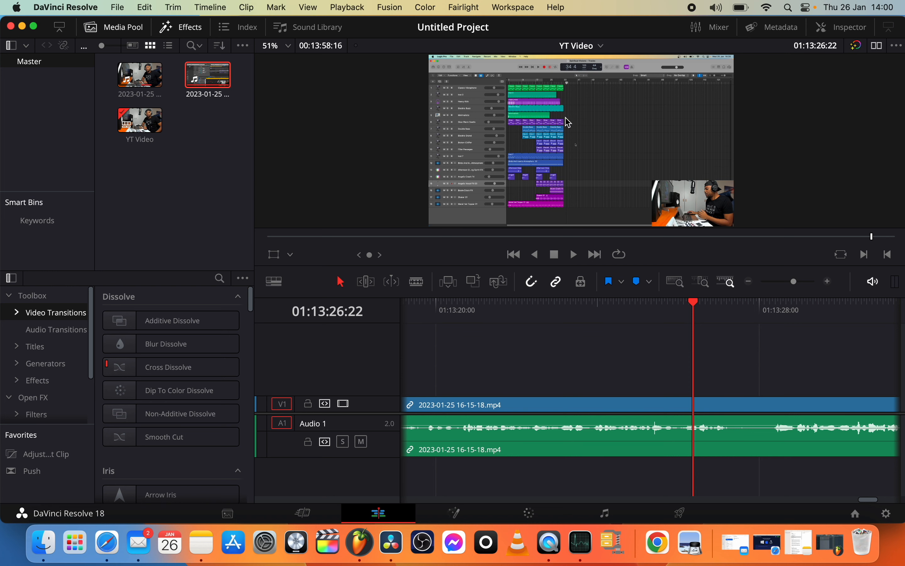
pyautogui.click(788, 324)
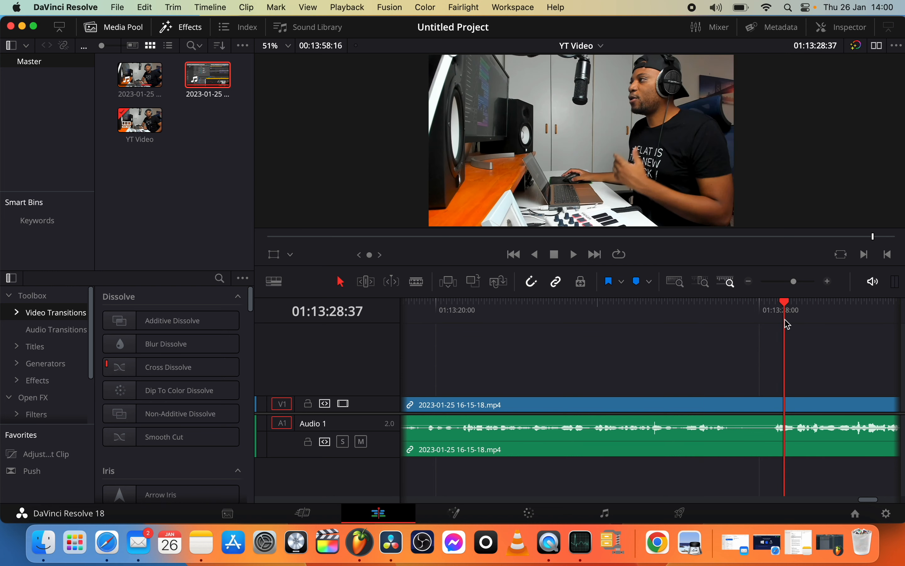
pyautogui.click(714, 318)
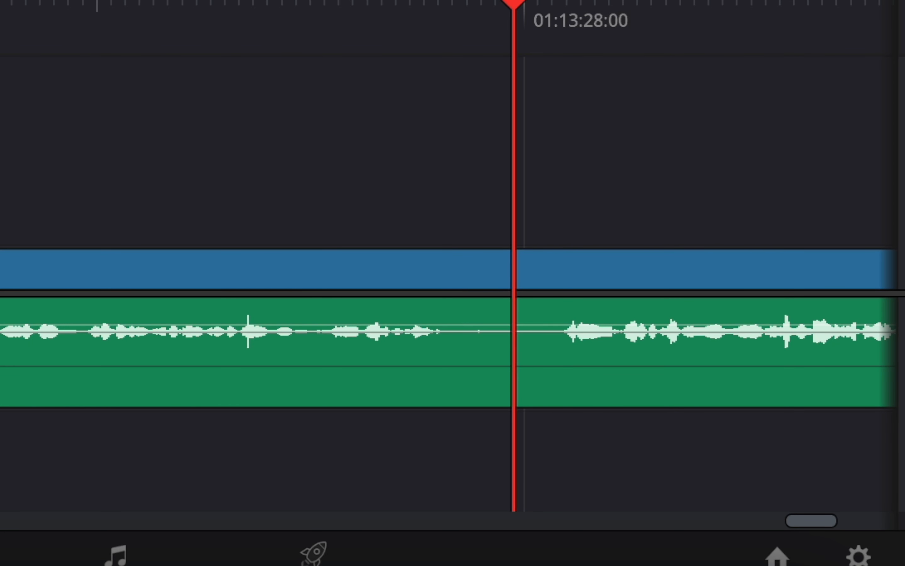
pyautogui.click(441, 260)
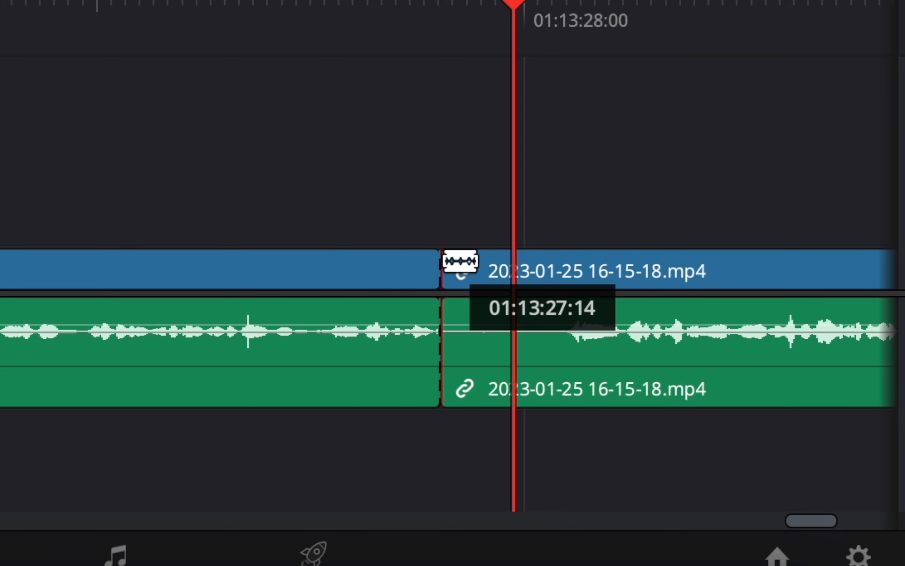
pyautogui.click(569, 269)
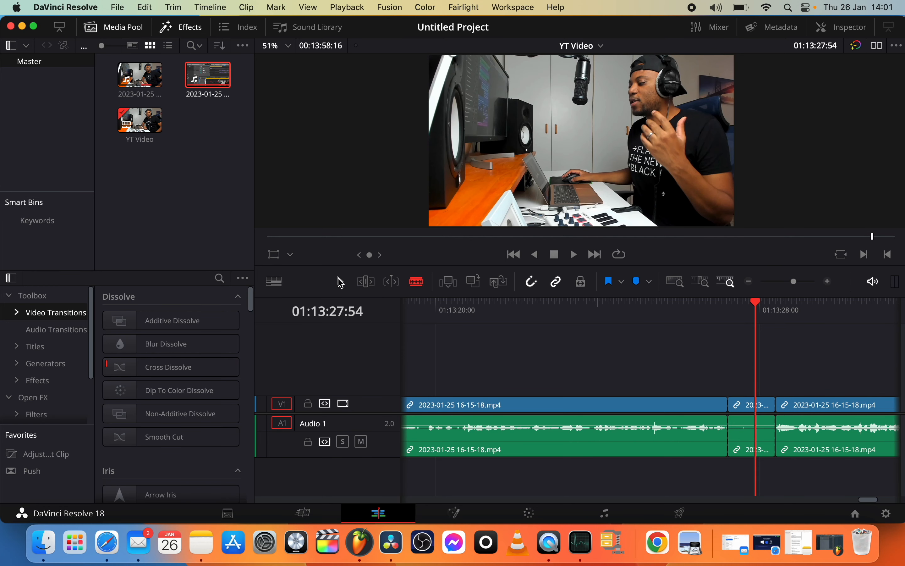
pyautogui.click(341, 282)
pyautogui.click(753, 407)
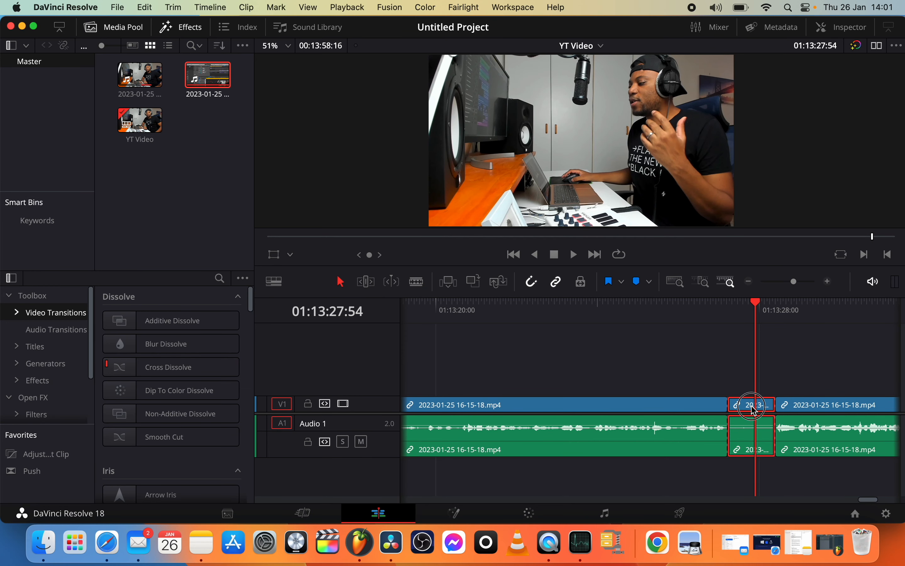
pyautogui.rightClick(754, 409)
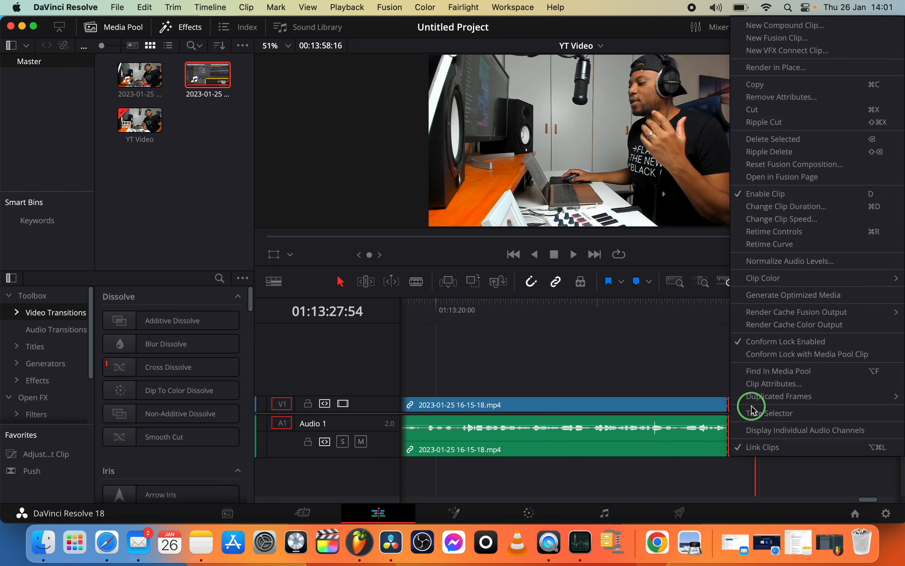
pyautogui.click(774, 152)
# Add the Triangle Left shape transition to the cut at 01:13:27:14 and play it back from 01:13:26:26.
pyautogui.hscroll(5, 636, 391)
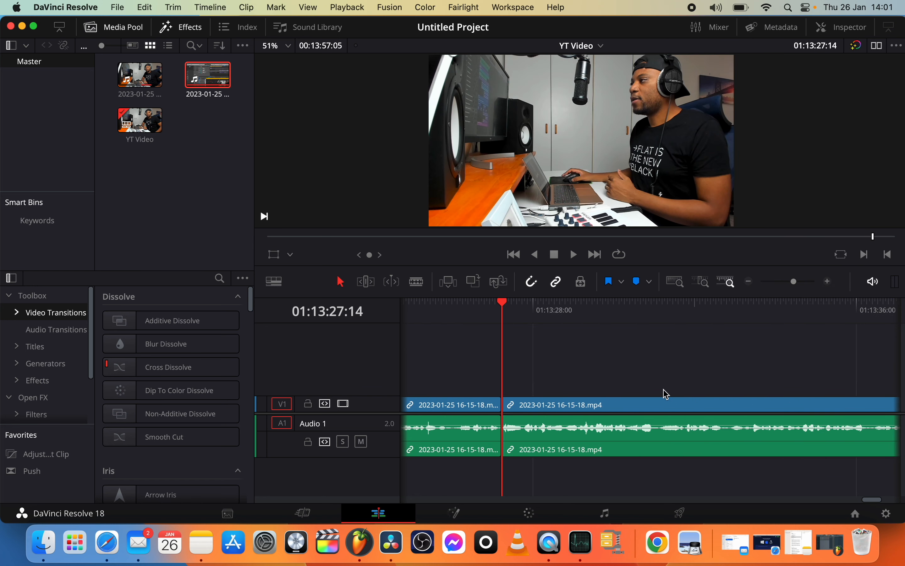
pyautogui.hscroll(-3, 667, 393)
pyautogui.scroll(-10, 154, 385)
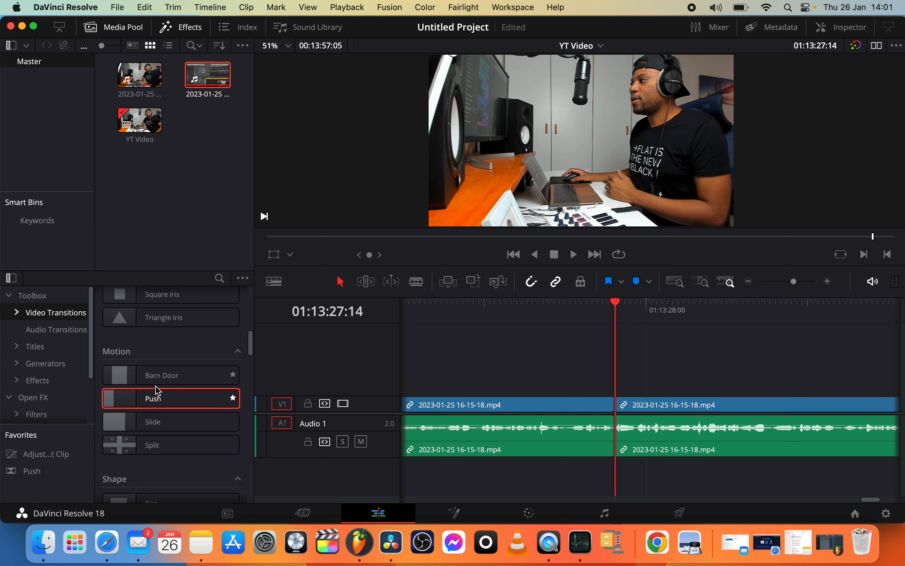
pyautogui.scroll(-5, 158, 390)
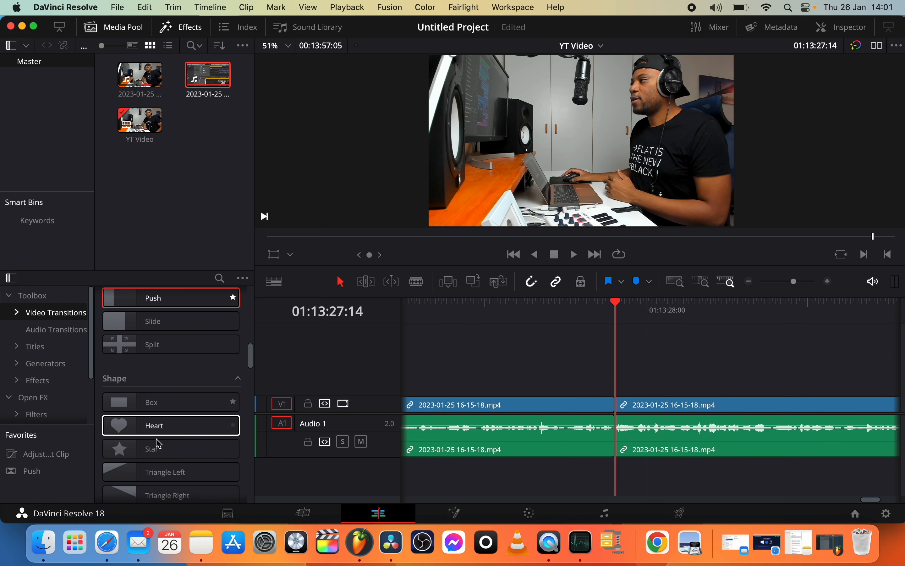
pyautogui.moveTo(157, 469); pyautogui.dragTo(624, 398)
pyautogui.click(584, 317)
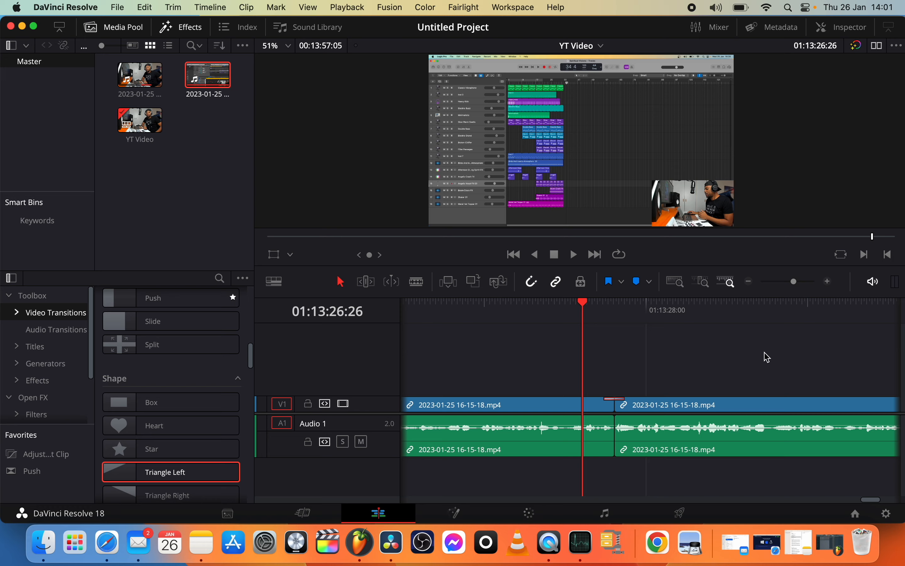
pyautogui.press('space')
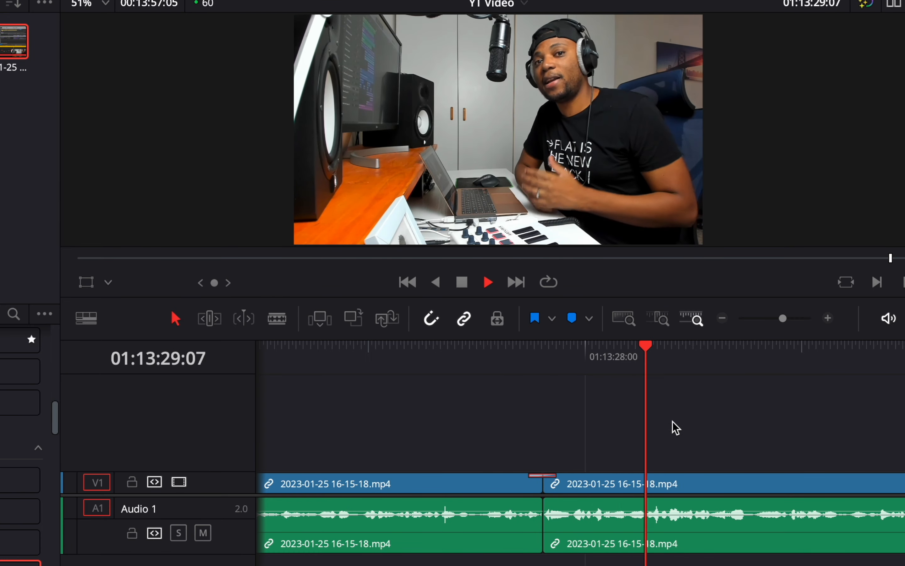
# Set the clip color of the short closing clip at the end of the timeline to Green.
pyautogui.hotkey('ctrl', '-')
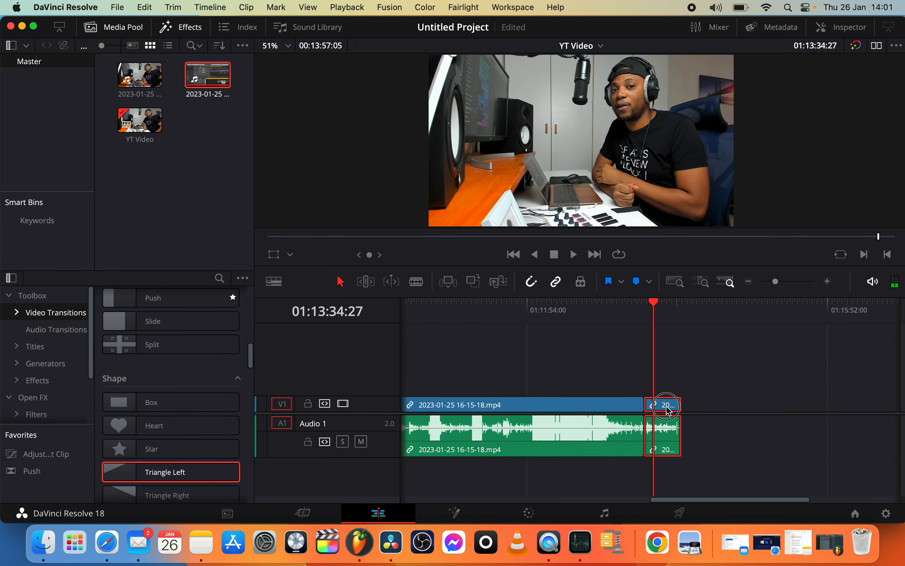
pyautogui.rightClick(667, 404)
pyautogui.moveTo(703, 279)
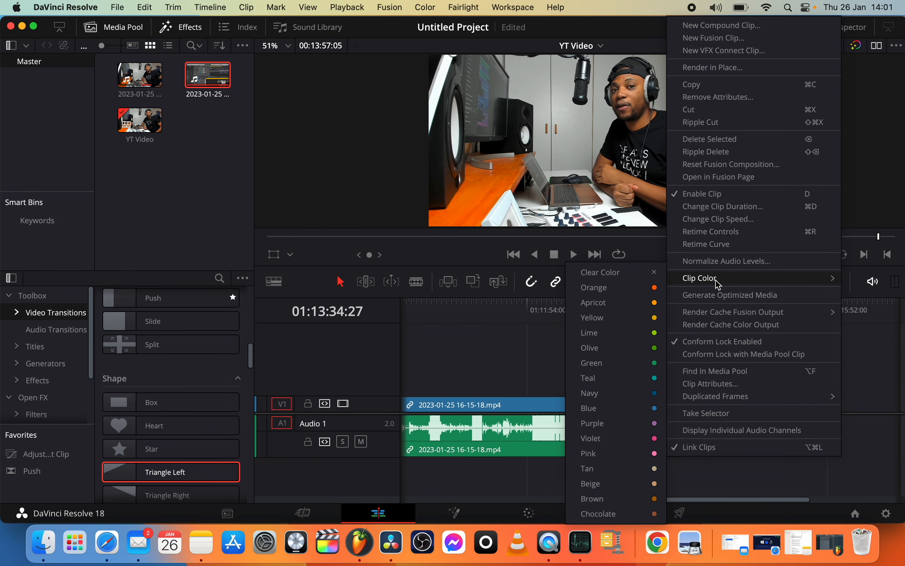
pyautogui.click(634, 362)
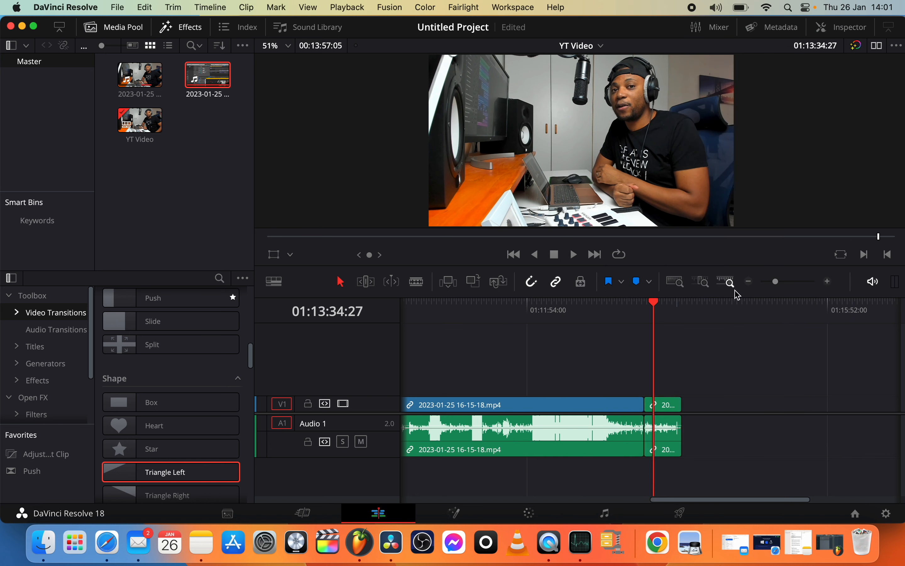
# Bring the whole timeline into view and return the playhead to 01:00:00:00.
pyautogui.hotkey('shift', 'z')
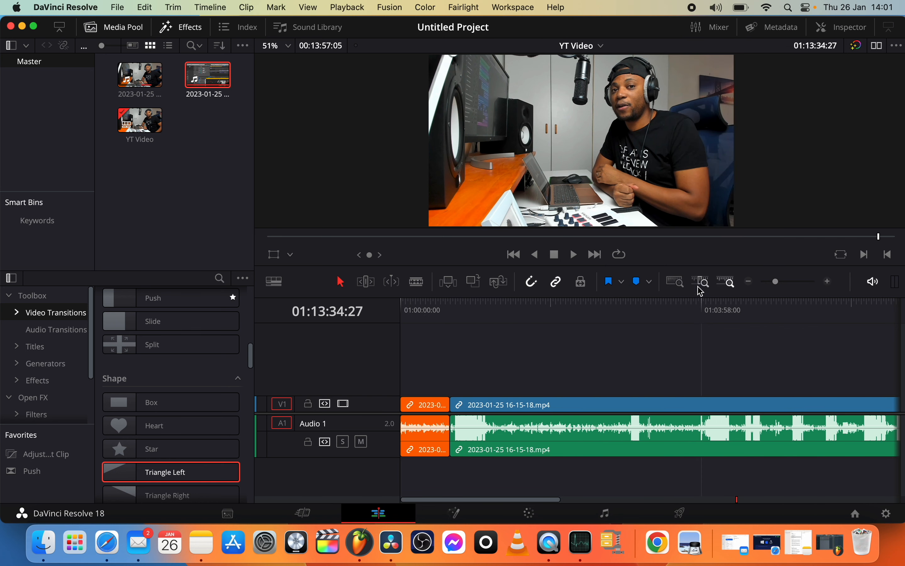
pyautogui.click(775, 282)
pyautogui.moveTo(774, 283); pyautogui.dragTo(772, 283)
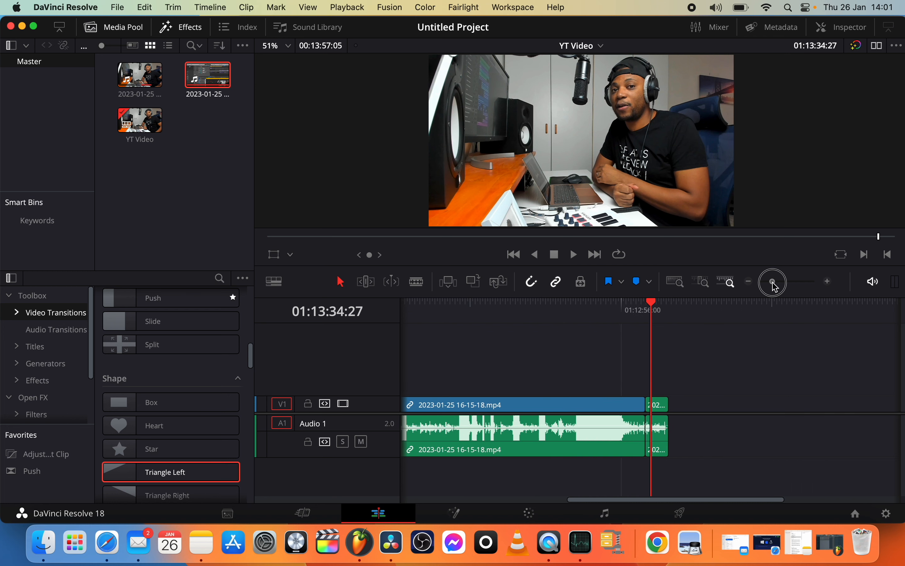
pyautogui.hscroll(-10, 589, 362)
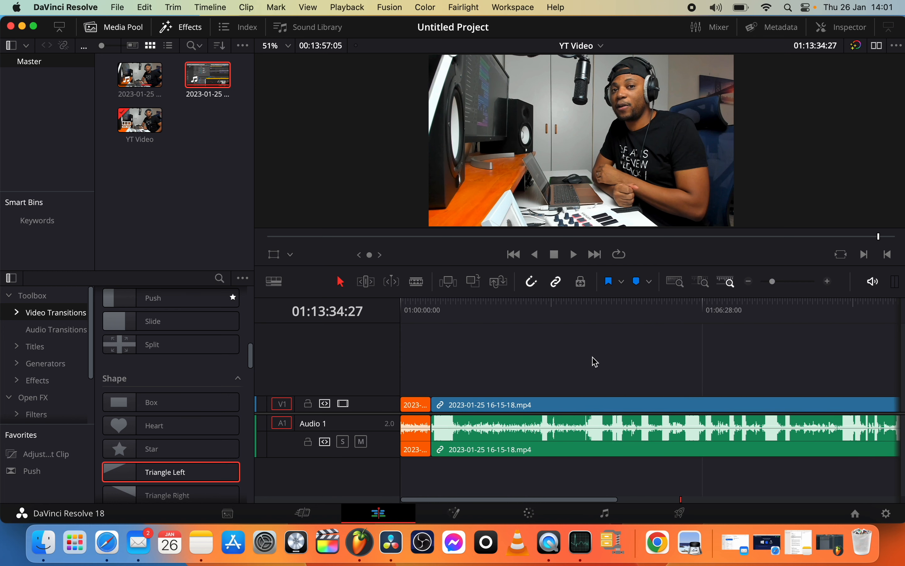
pyautogui.click(749, 284)
pyautogui.hscroll(-3, 583, 365)
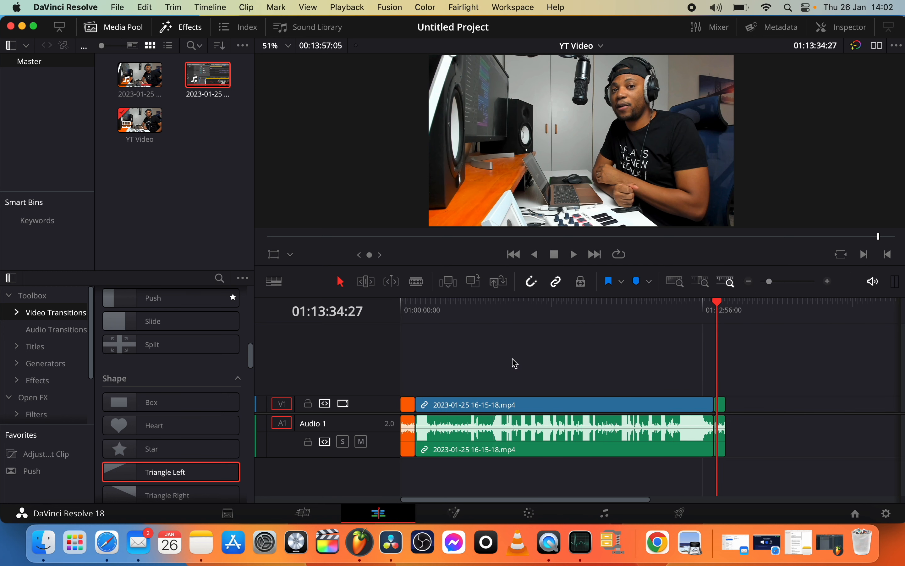
pyautogui.moveTo(409, 312); pyautogui.dragTo(375, 316)
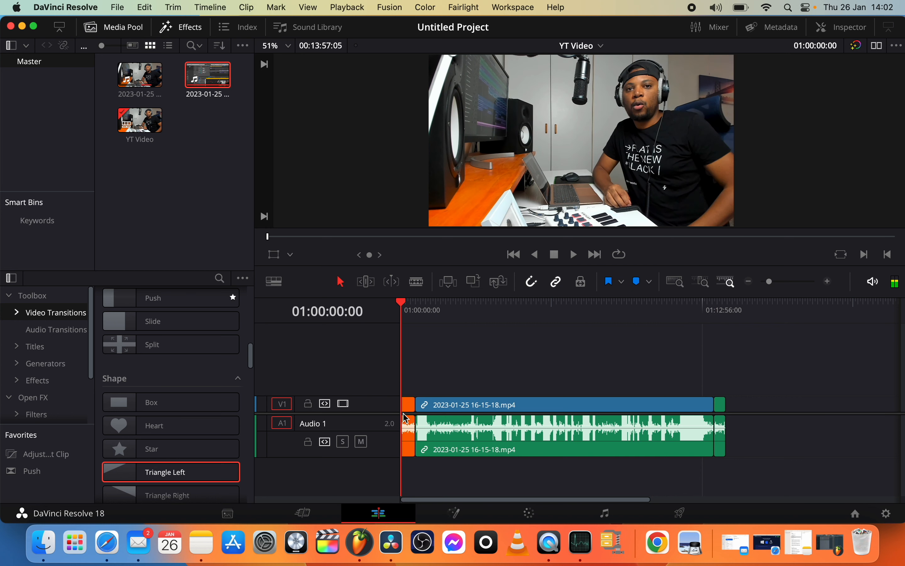
# Review the orange intro, blue main and green closing sections, checking the frames at 01:05:58:55, 01:13:27:30 and 01:04:07:21.
pyautogui.click(408, 406)
pyautogui.click(498, 406)
pyautogui.moveTo(528, 365); pyautogui.dragTo(490, 413)
pyautogui.moveTo(569, 368); pyautogui.dragTo(533, 427)
pyautogui.click(545, 375)
pyautogui.click(541, 315)
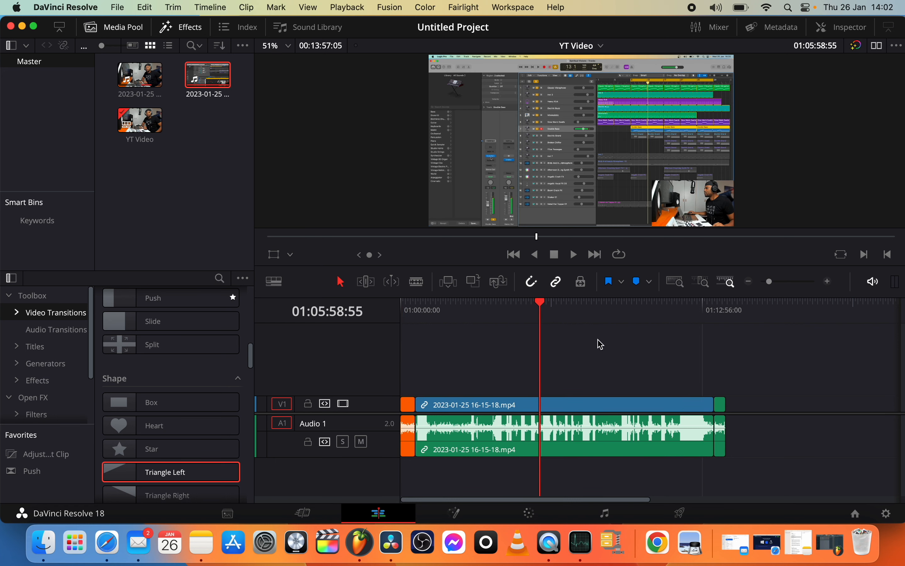
pyautogui.click(723, 405)
pyautogui.moveTo(721, 306); pyautogui.dragTo(718, 311)
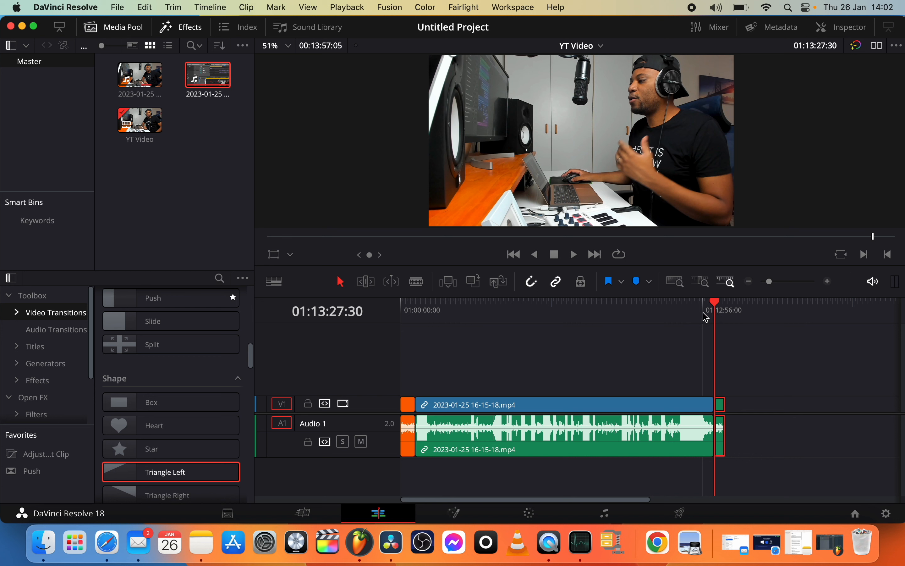
pyautogui.click(555, 371)
pyautogui.click(497, 317)
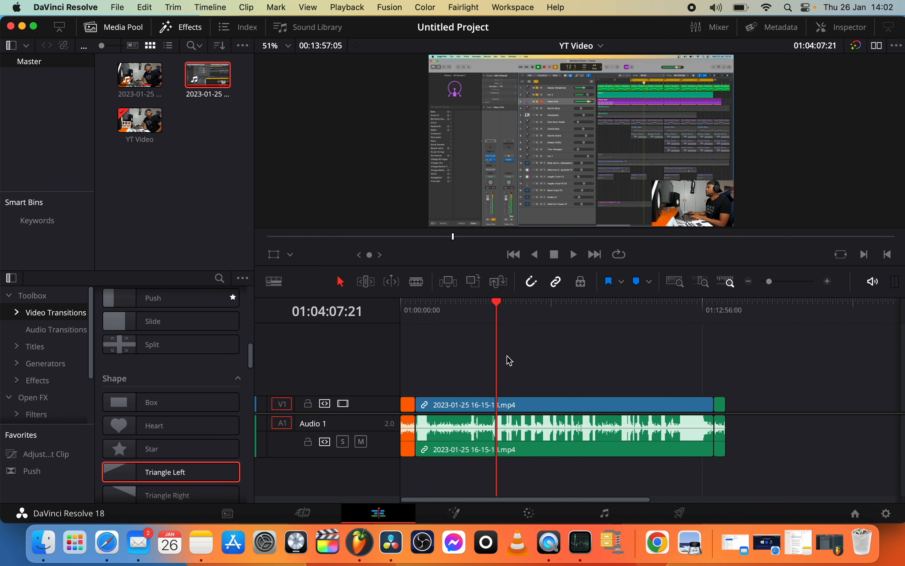
# Split the blue main clip at 01:03:30:47.
pyautogui.click(541, 405)
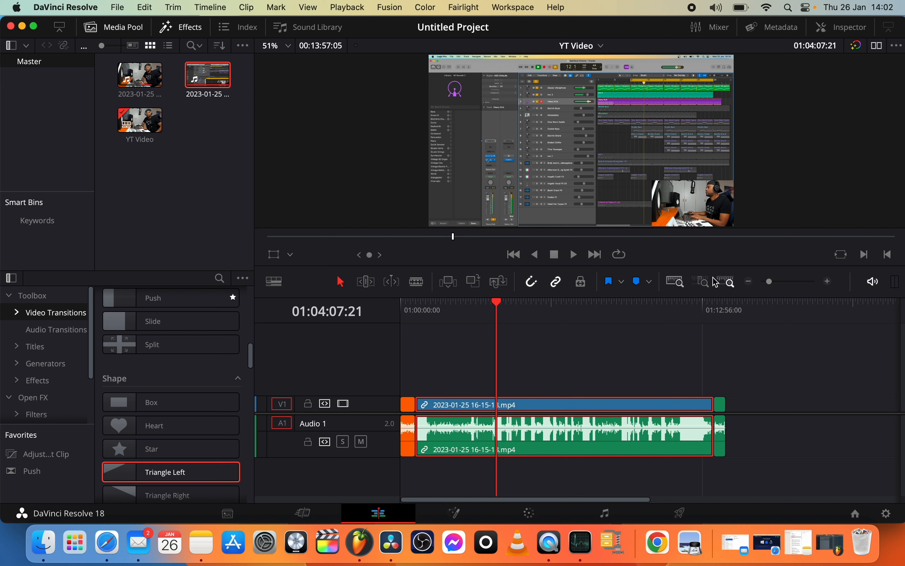
pyautogui.click(828, 281)
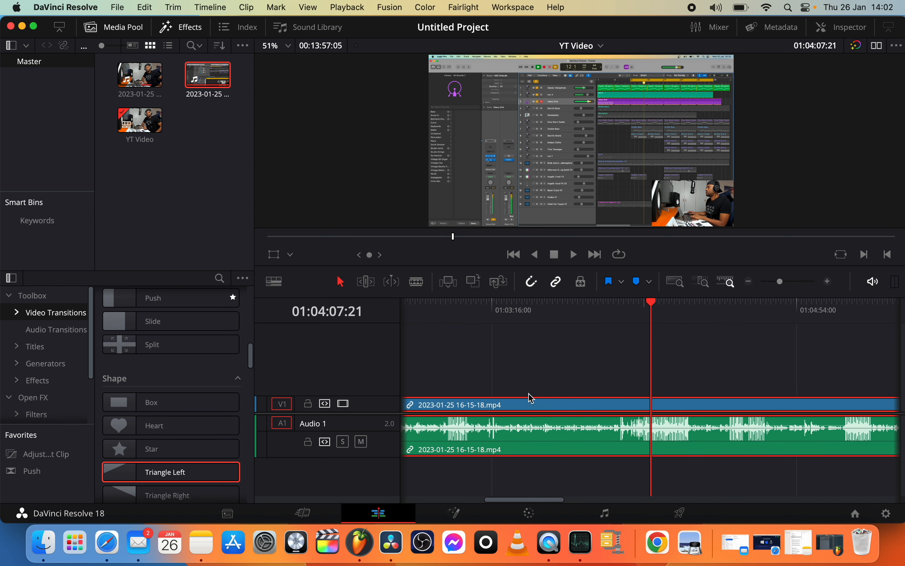
pyautogui.click(539, 318)
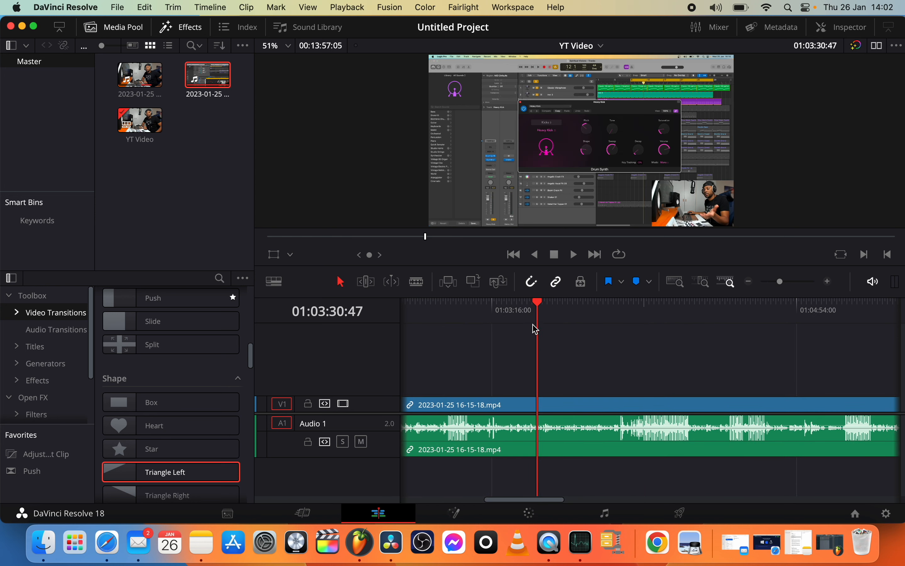
pyautogui.click(417, 281)
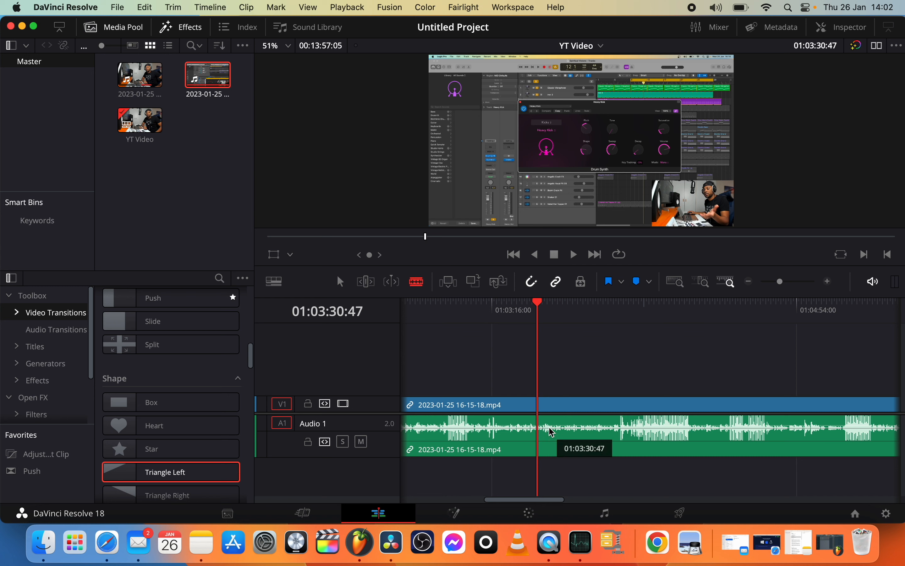
pyautogui.click(557, 404)
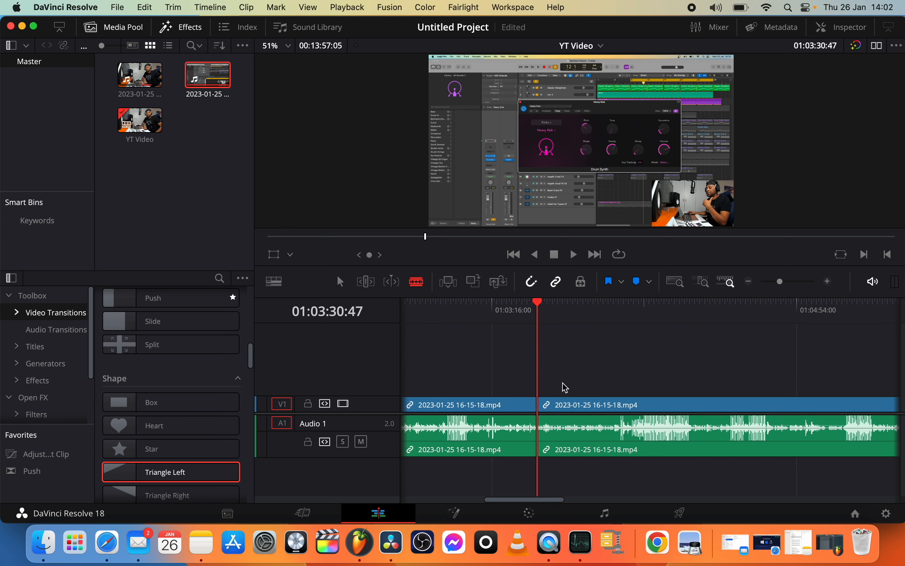
# Split the main clip again about 12.5 seconds after 01:03:30:47 and ripple delete the piece between the two cuts.
pyautogui.click(577, 411)
pyautogui.click(341, 284)
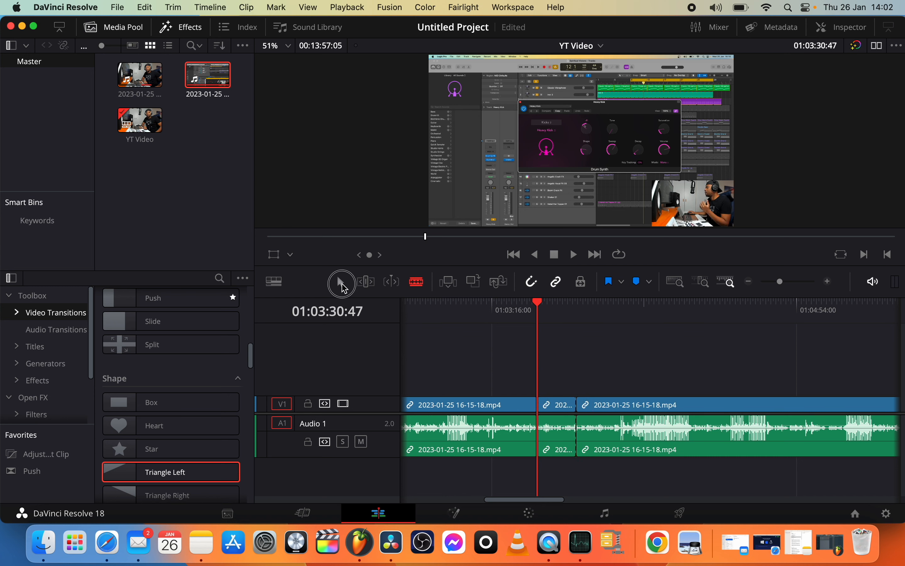
pyautogui.rightClick(565, 406)
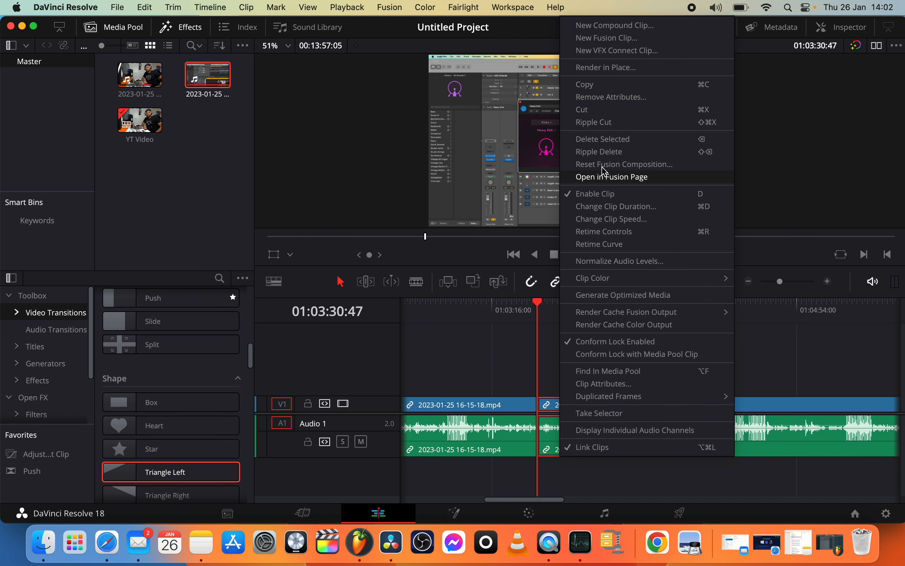
pyautogui.click(603, 151)
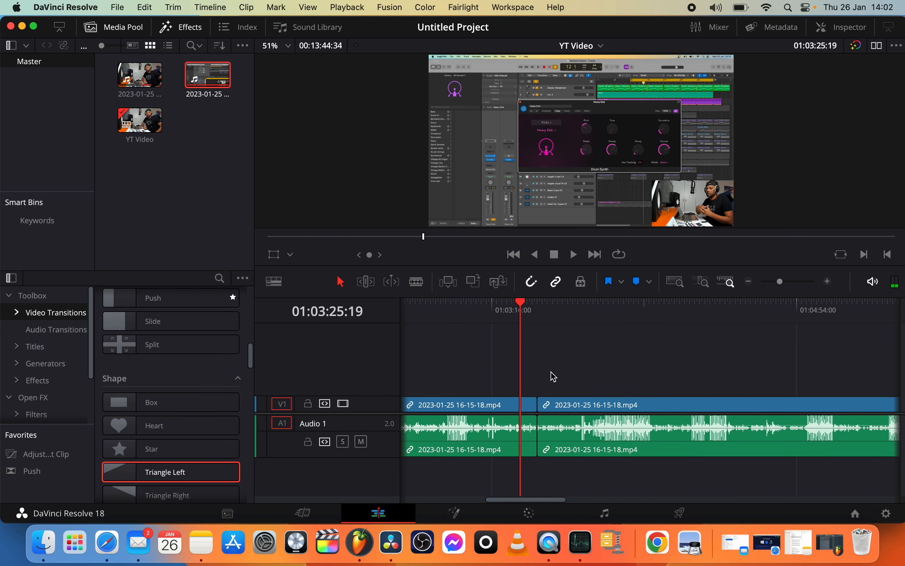
pyautogui.click(675, 281)
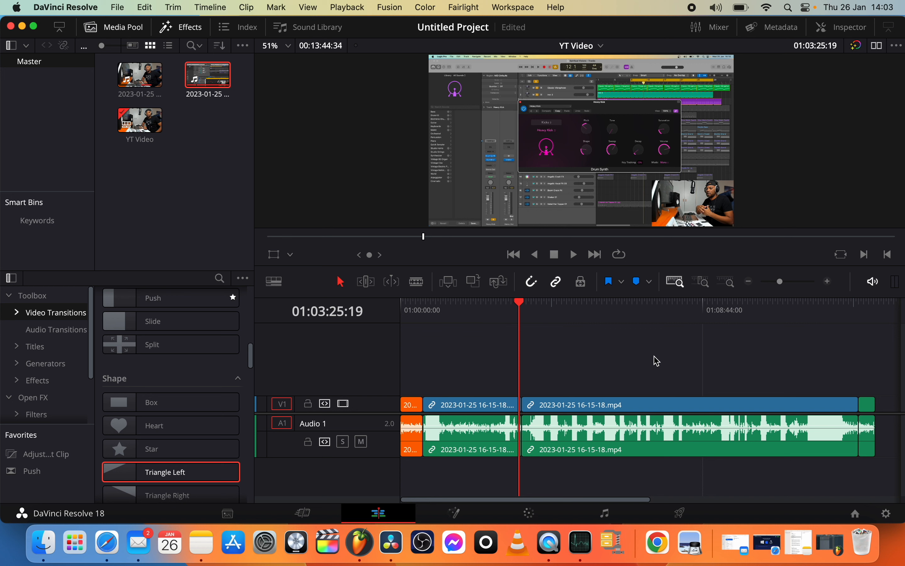